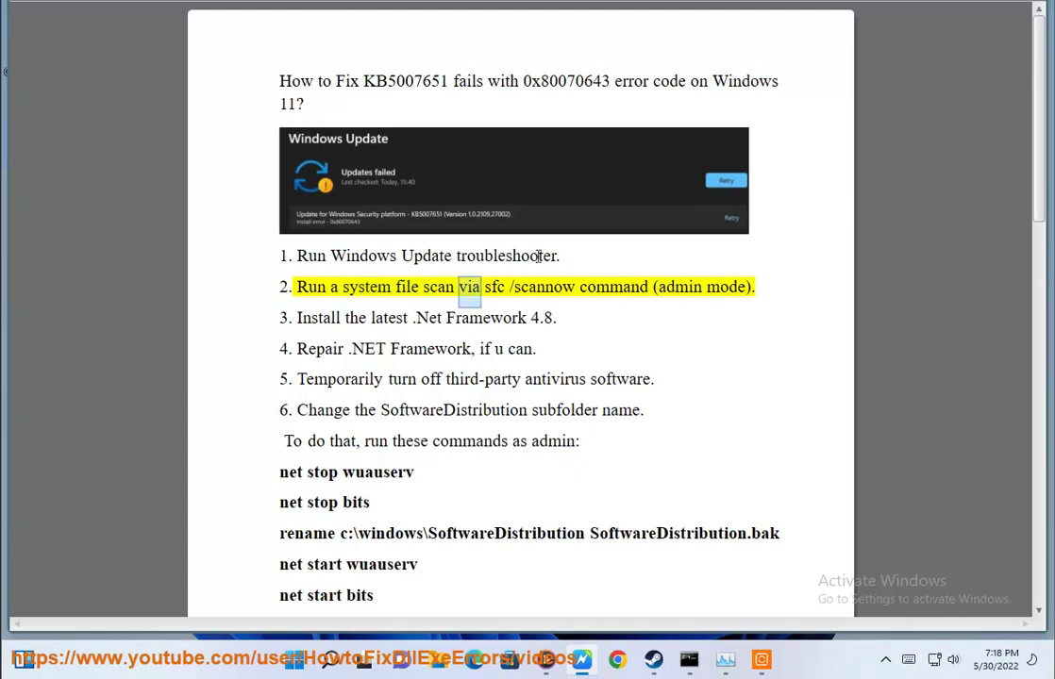
# Open Control Panel, search it for TR, and open Troubleshooting
pyautogui.click(330, 659)
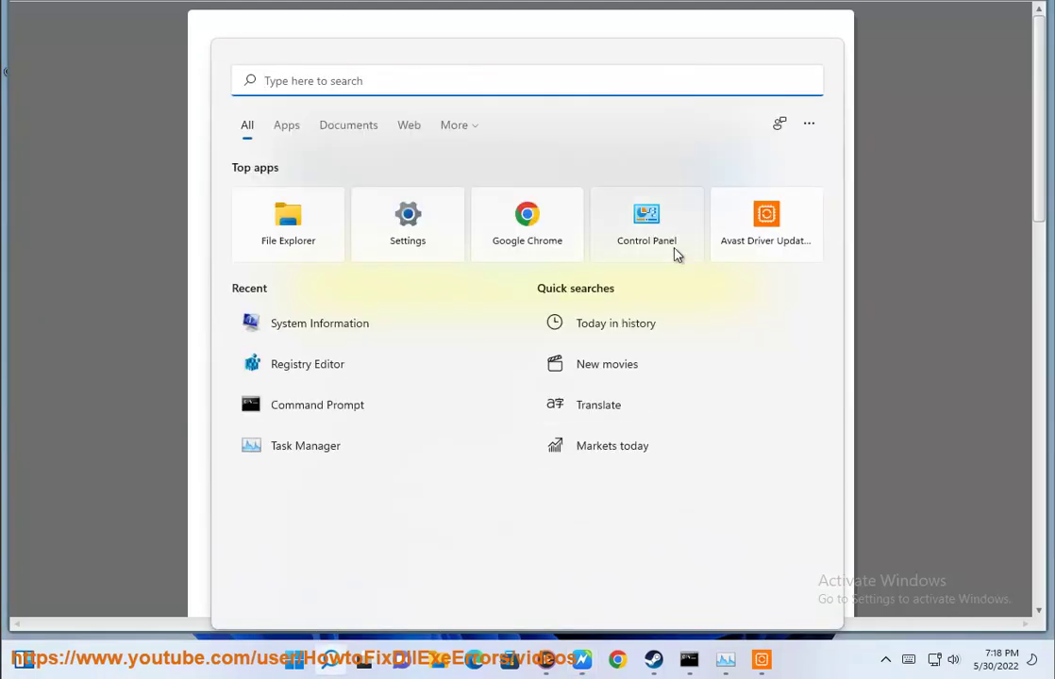
pyautogui.click(673, 250)
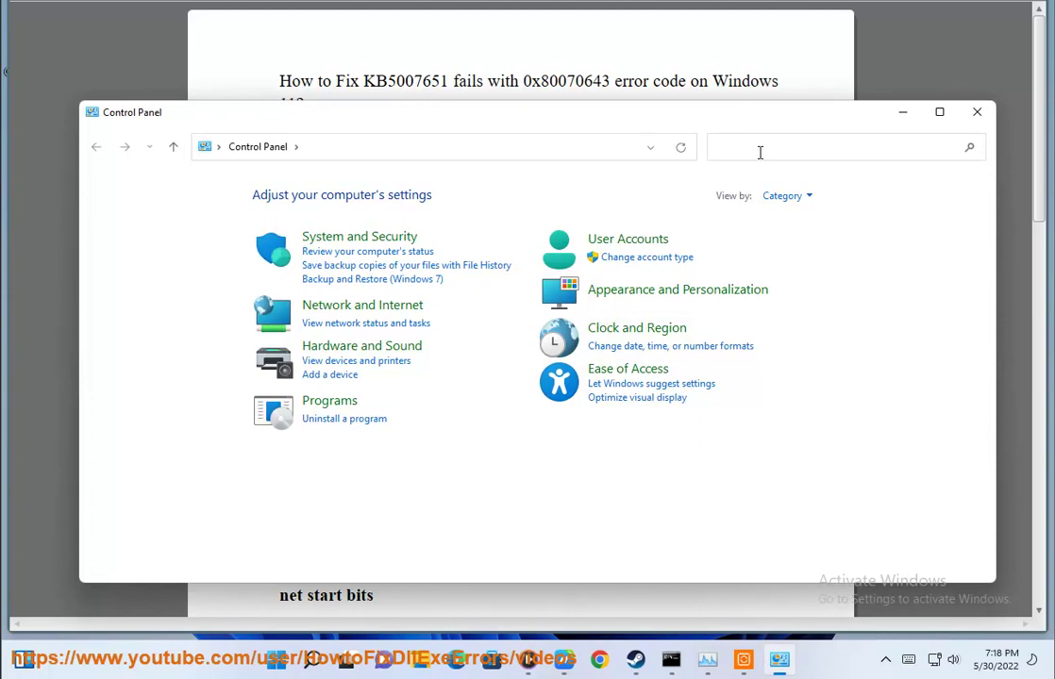
pyautogui.click(752, 148)
pyautogui.write('TR')
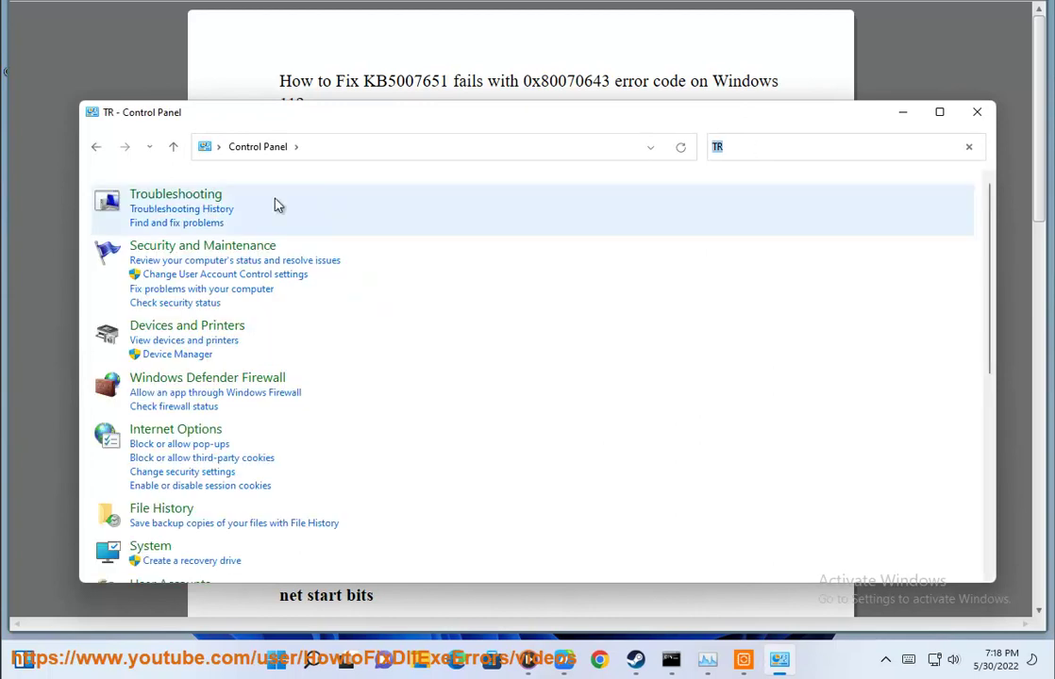
pyautogui.click(175, 194)
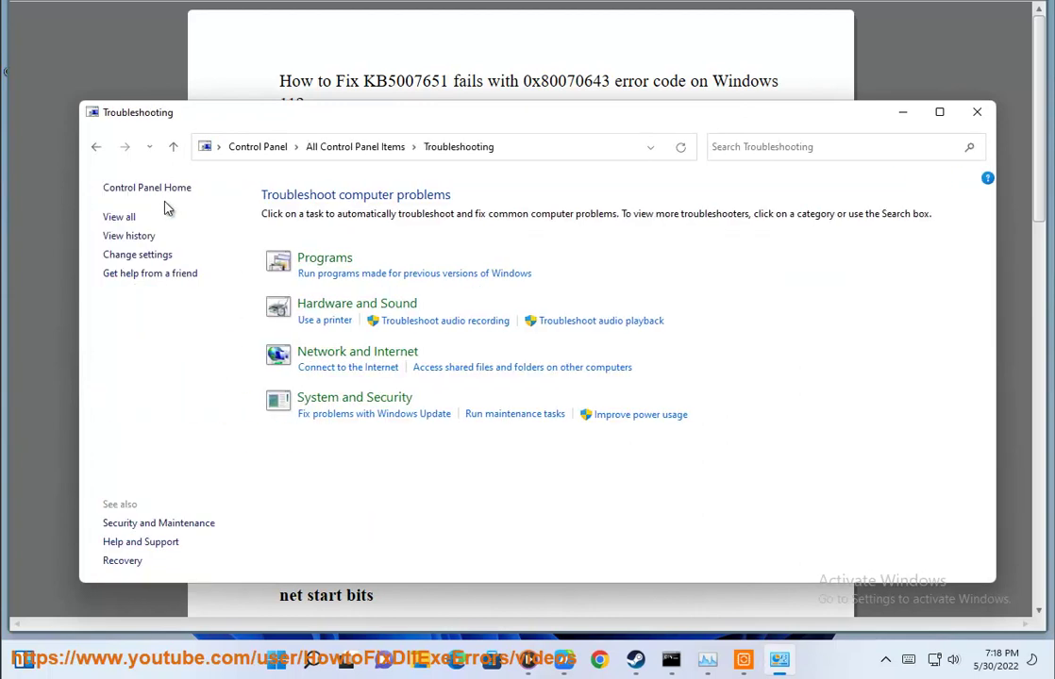
# Open the Windows Update troubleshooter from the list of all troubleshooters, then cancel it and close Control Panel
pyautogui.click(119, 220)
pyautogui.scroll(-1, 293, 492)
pyautogui.click(165, 564)
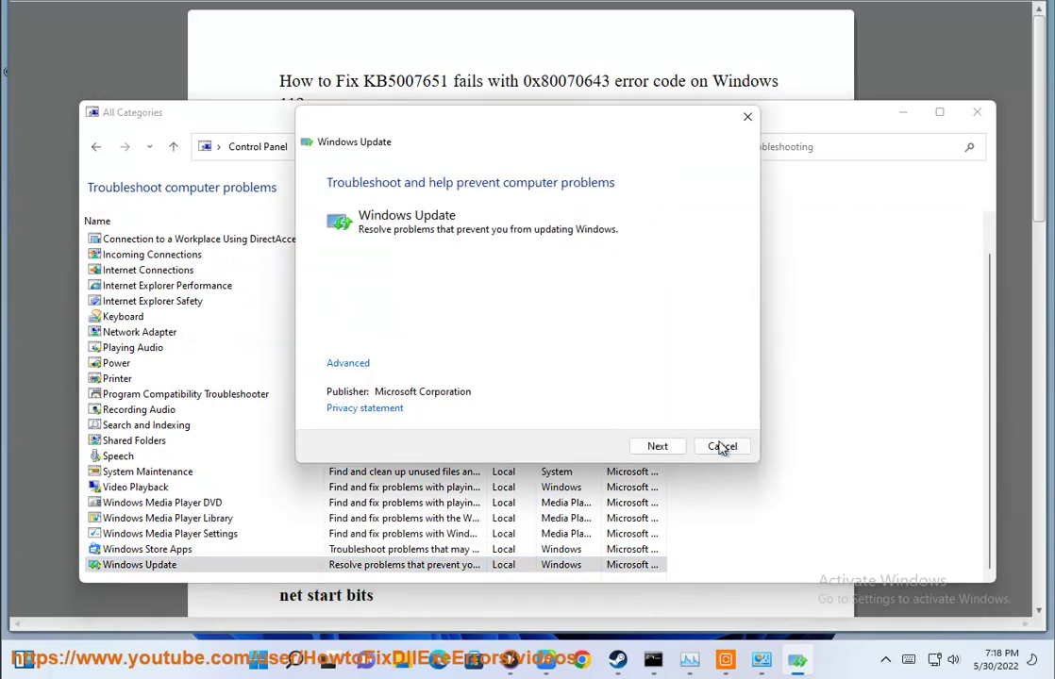
pyautogui.click(722, 447)
pyautogui.click(979, 111)
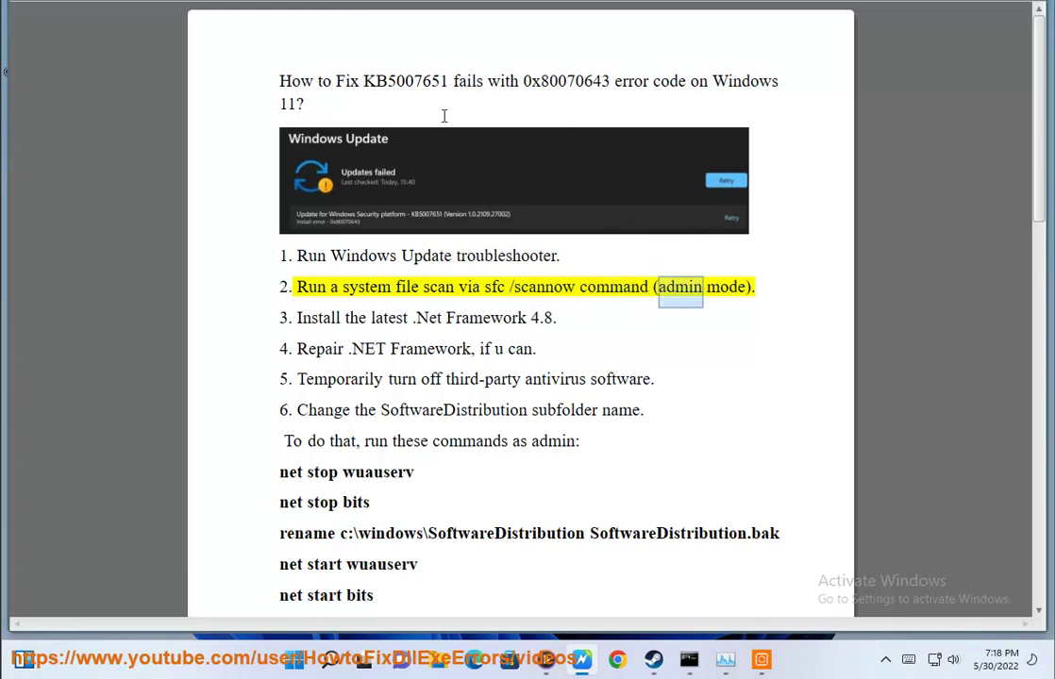
# Enter SFC SCANNOW in a Command Prompt opened as administrator, then close the window without running it
pyautogui.click(329, 659)
pyautogui.rightClick(314, 412)
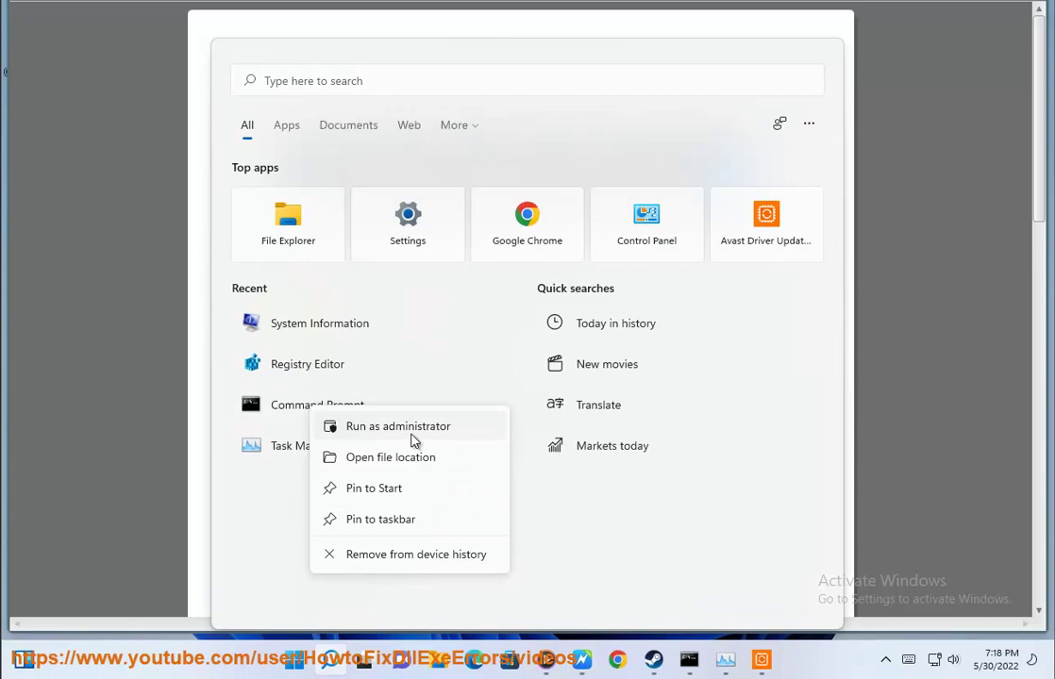
pyautogui.click(413, 426)
pyautogui.click(432, 426)
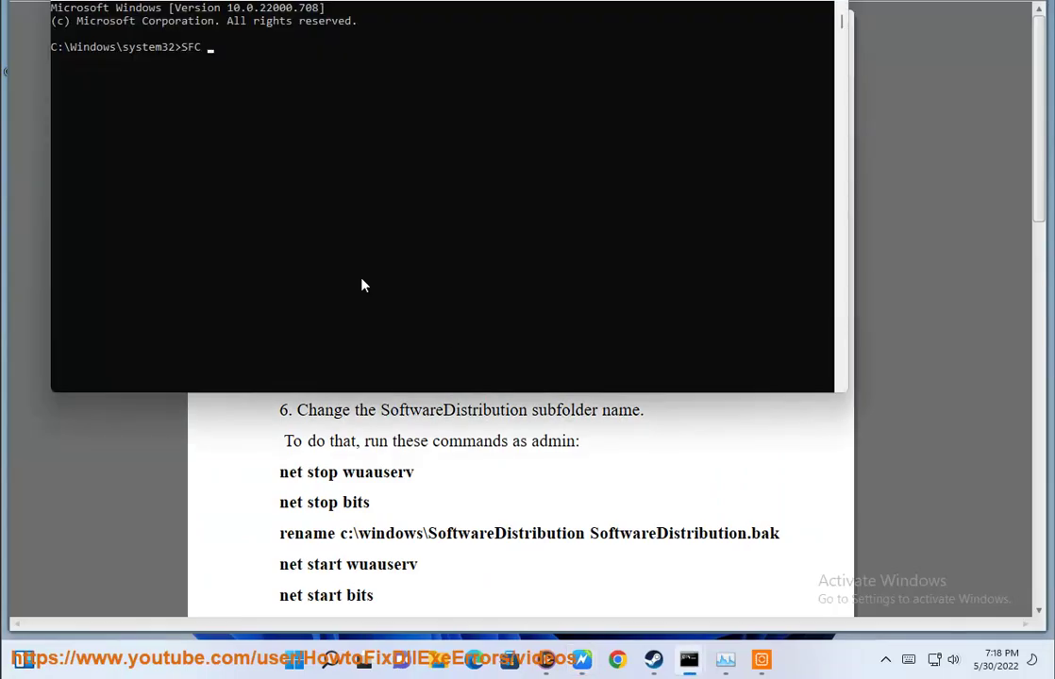
pyautogui.moveTo(412, 16); pyautogui.dragTo(807, 240)
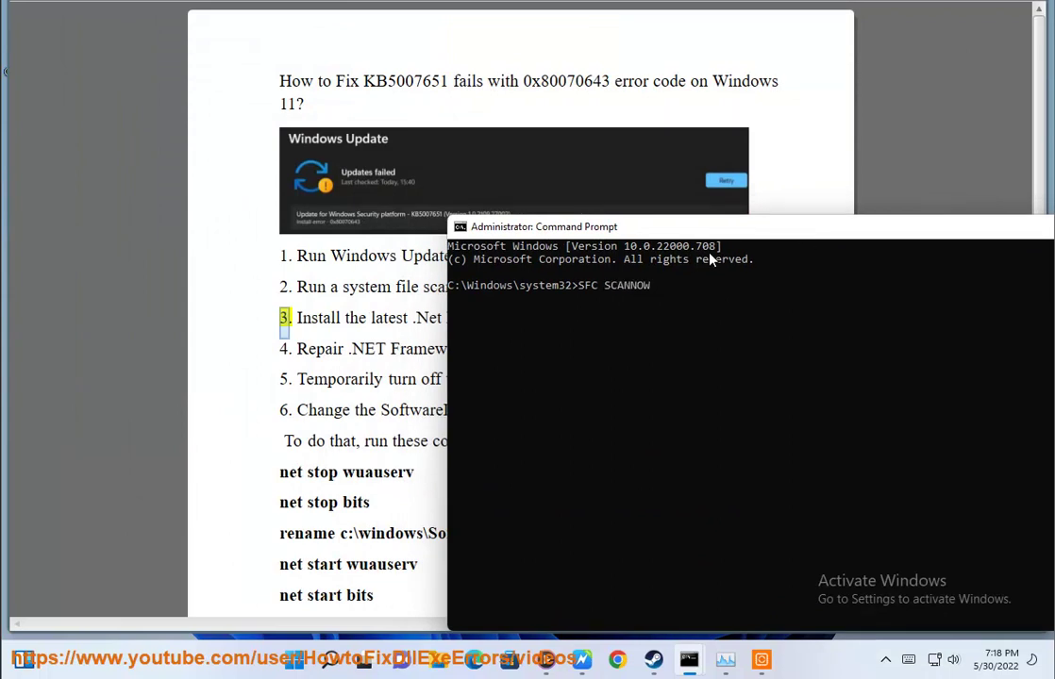
pyautogui.moveTo(909, 246); pyautogui.dragTo(779, 219)
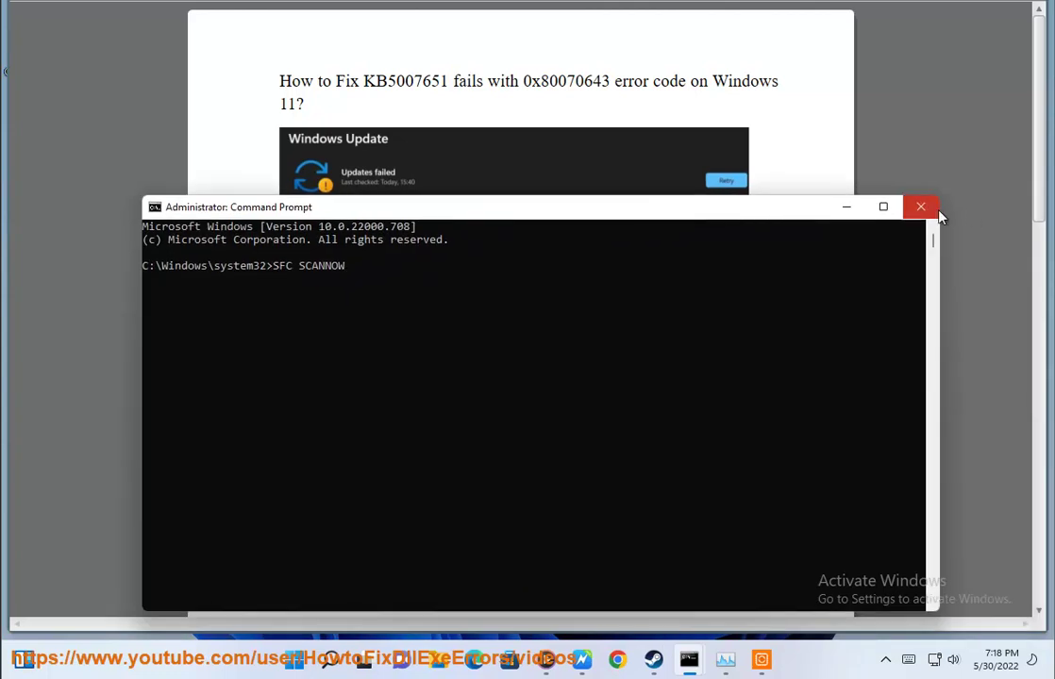
pyautogui.click(921, 207)
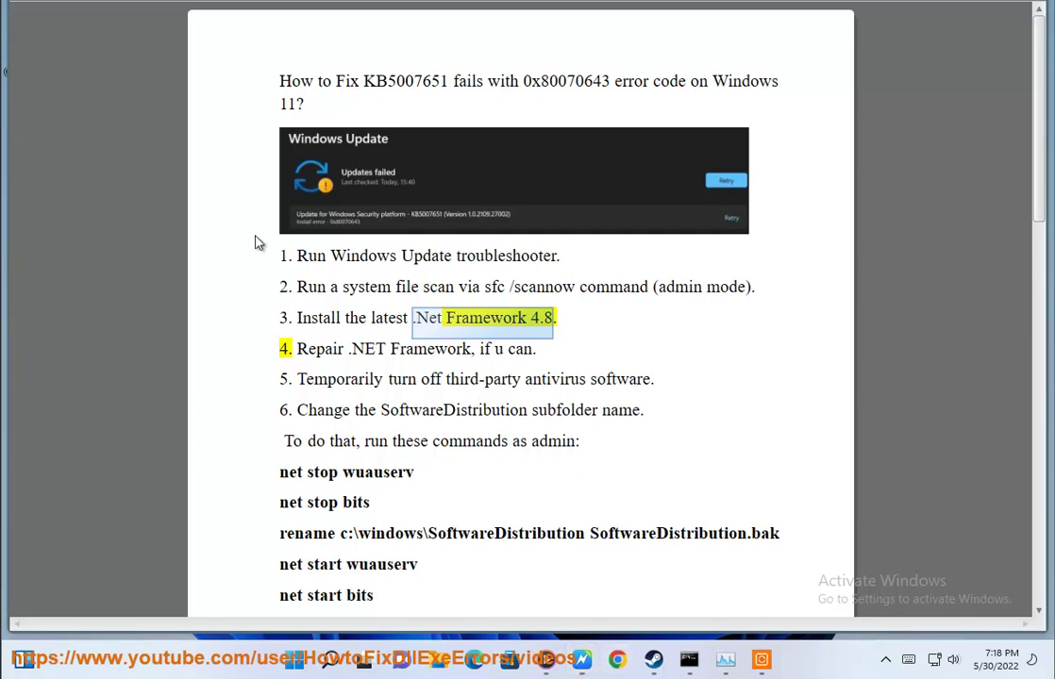
# Search Google in Chrome for ".Net Framework 4.8 WINDOWS 11", highlight the official download result, and minimize the browser
pyautogui.write('.Net Framework 4.8')
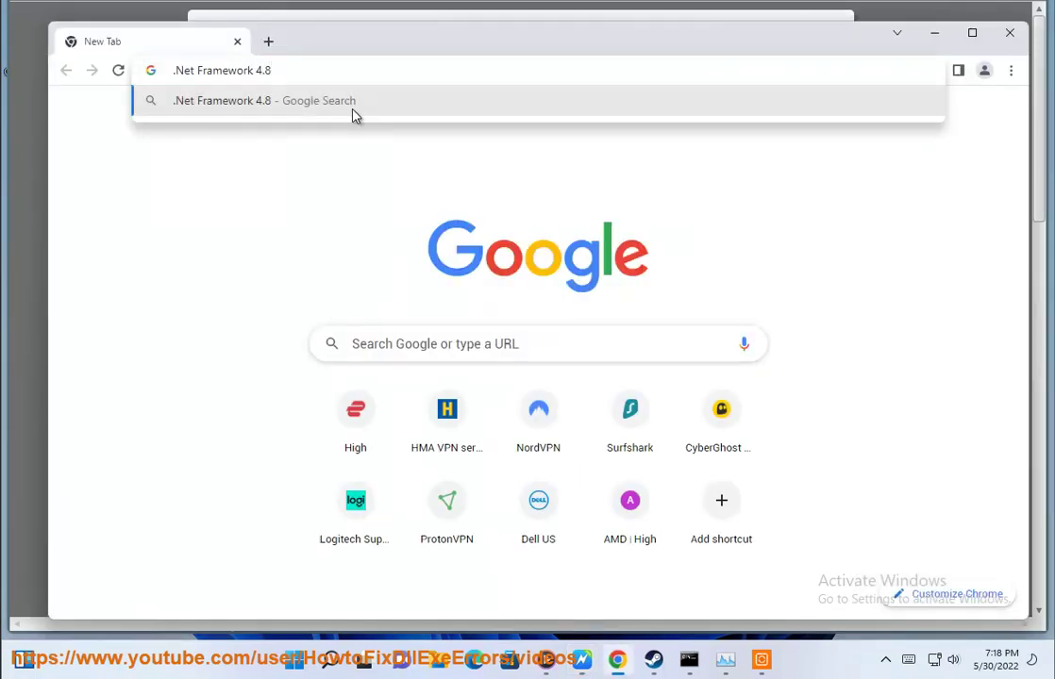
pyautogui.write('WINDOWS 11')
pyautogui.press('Return')
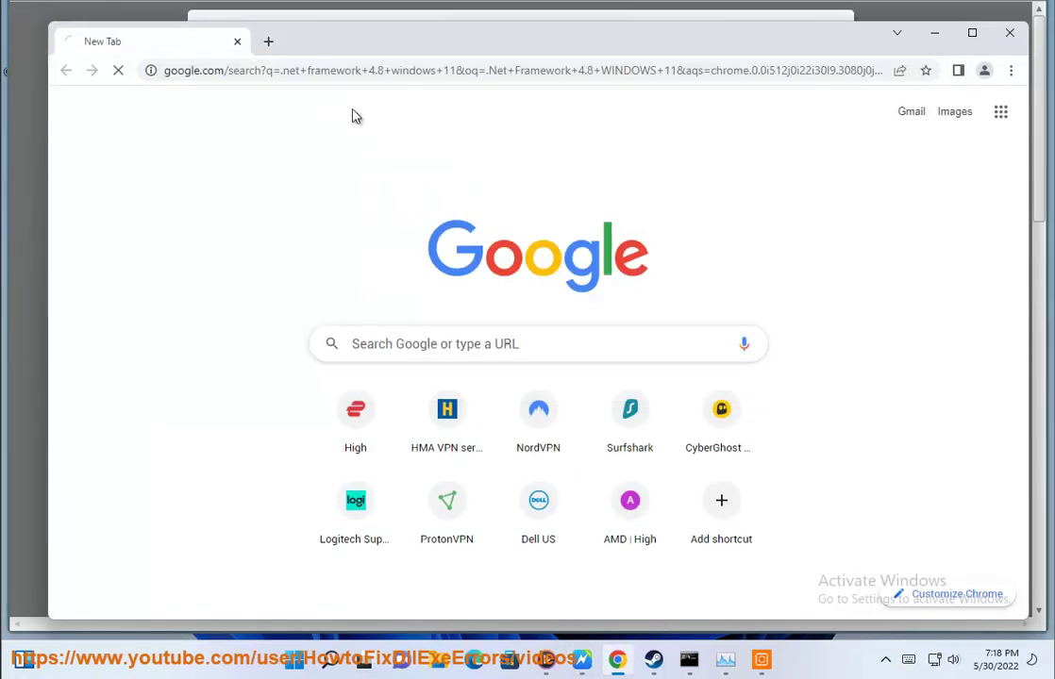
pyautogui.moveTo(111, 368); pyautogui.dragTo(618, 389)
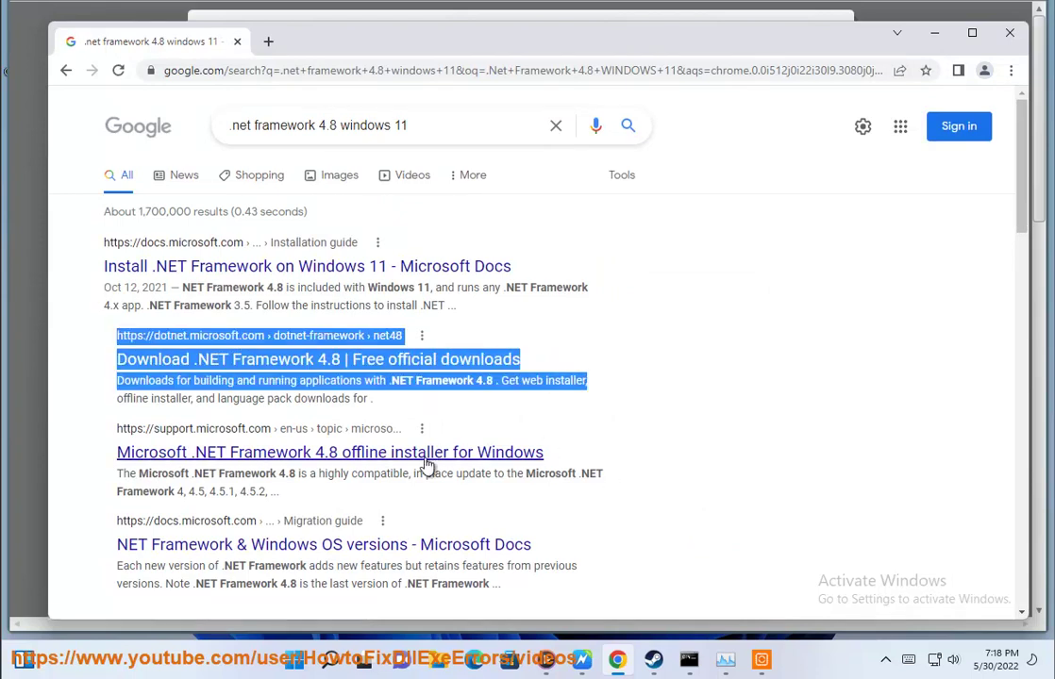
pyautogui.click(935, 34)
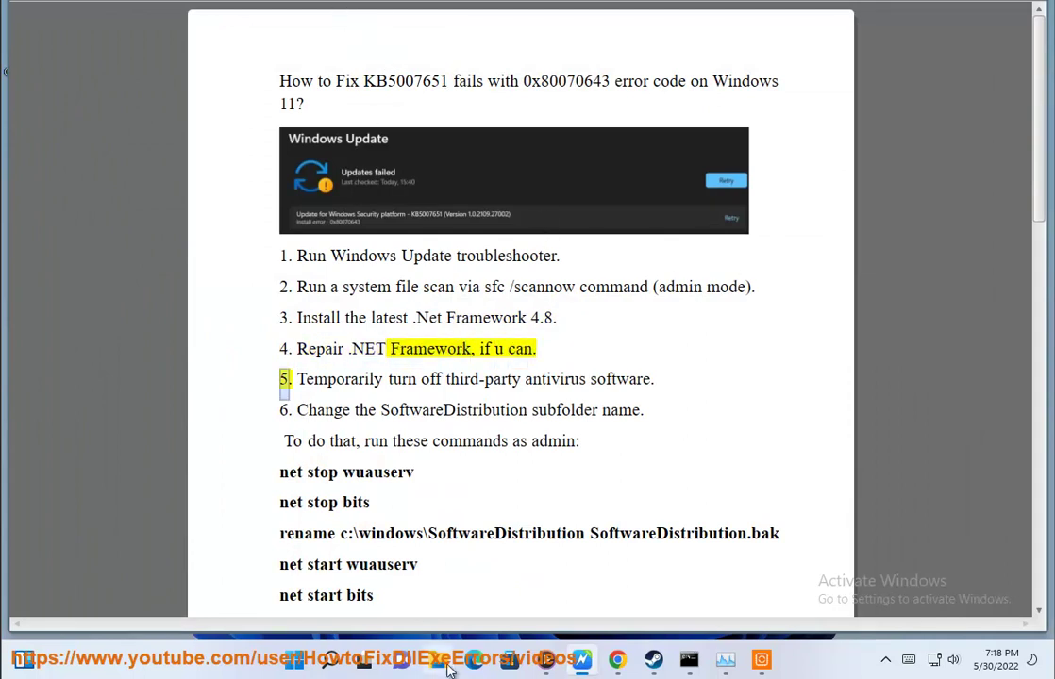
# Look through the installed programs in Control Panel's Programs and Features, then close the window
pyautogui.click(329, 659)
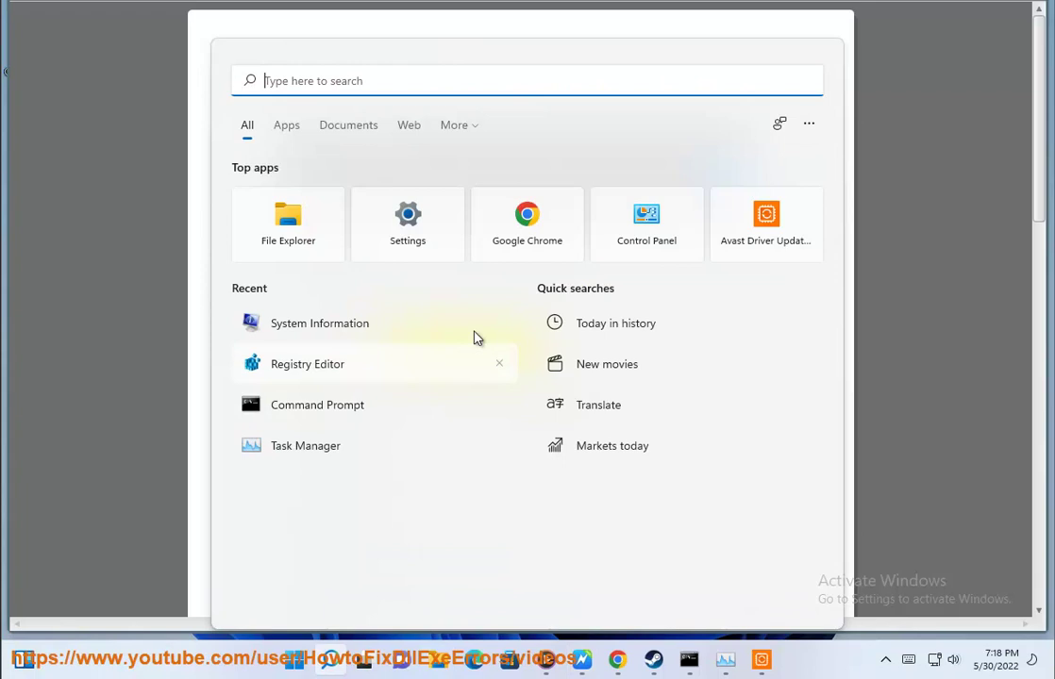
pyautogui.click(648, 236)
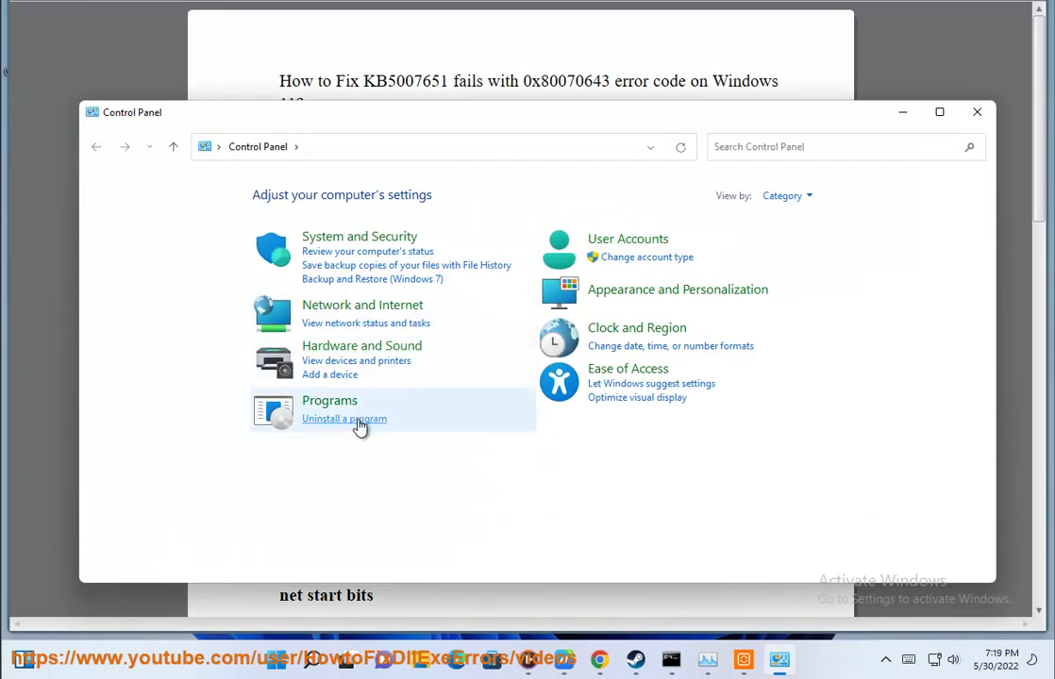
pyautogui.click(360, 426)
pyautogui.click(466, 357)
pyautogui.scroll(-4, 466, 368)
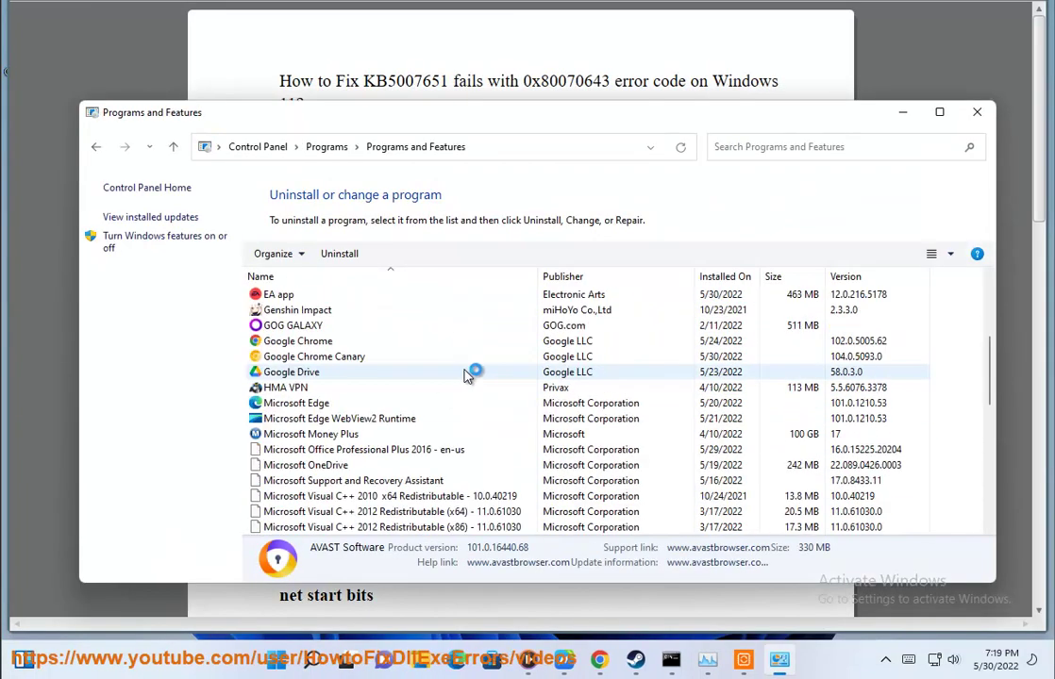
pyautogui.scroll(-9, 466, 376)
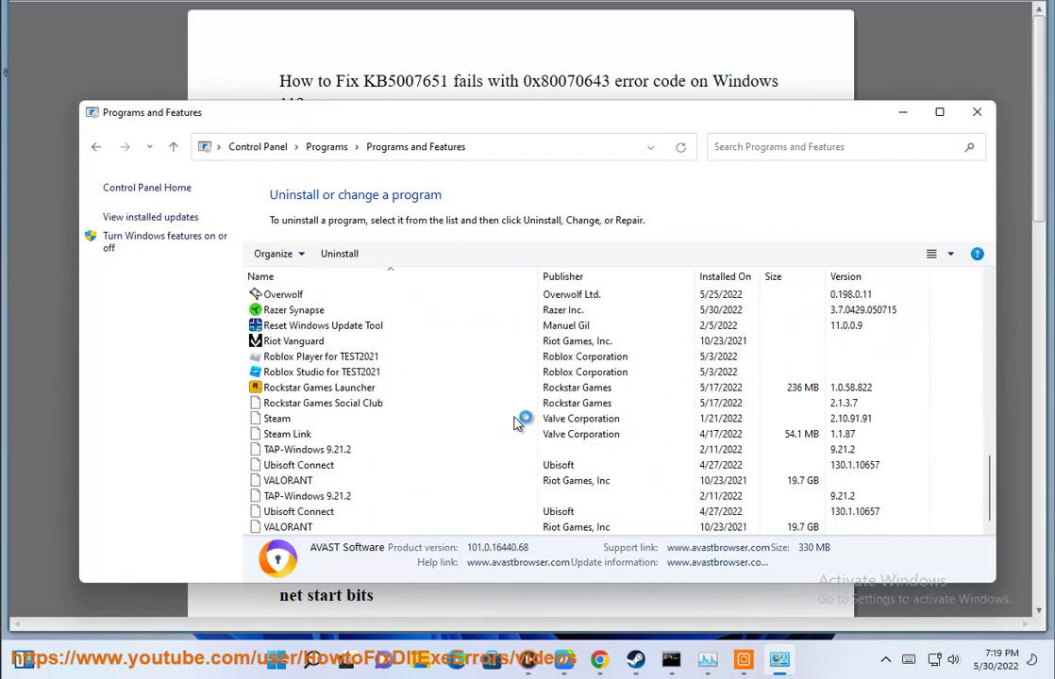
pyautogui.scroll(5, 481, 387)
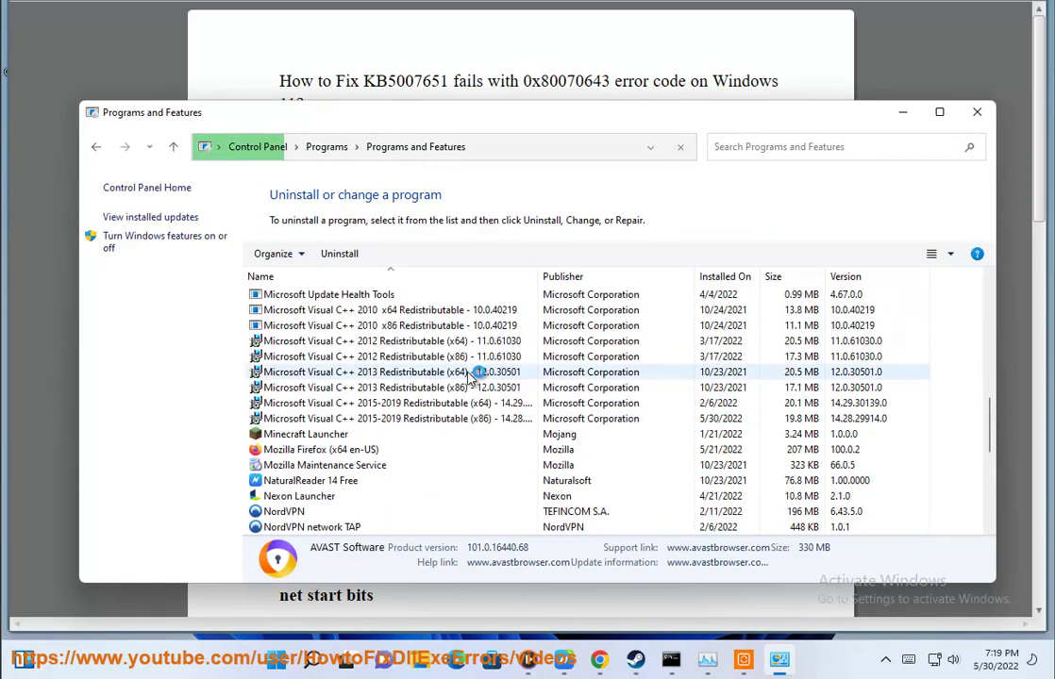
pyautogui.scroll(4, 462, 404)
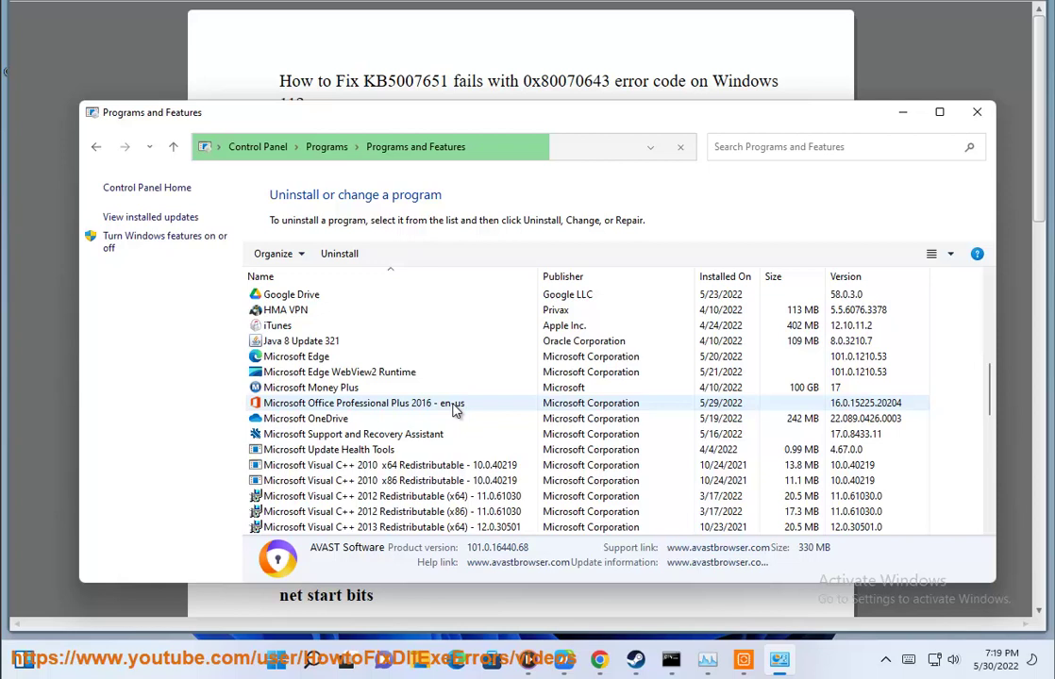
pyautogui.click(976, 113)
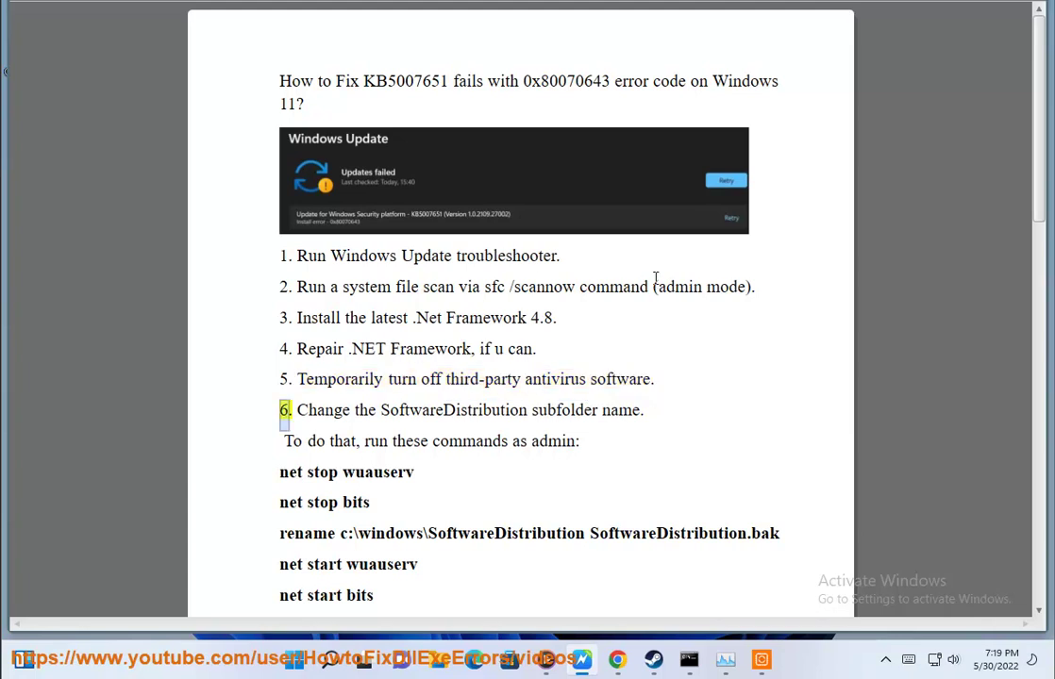
# Close the existing Command Prompt and open a new one as administrator, placed so that the written commands stay readable
pyautogui.click(691, 662)
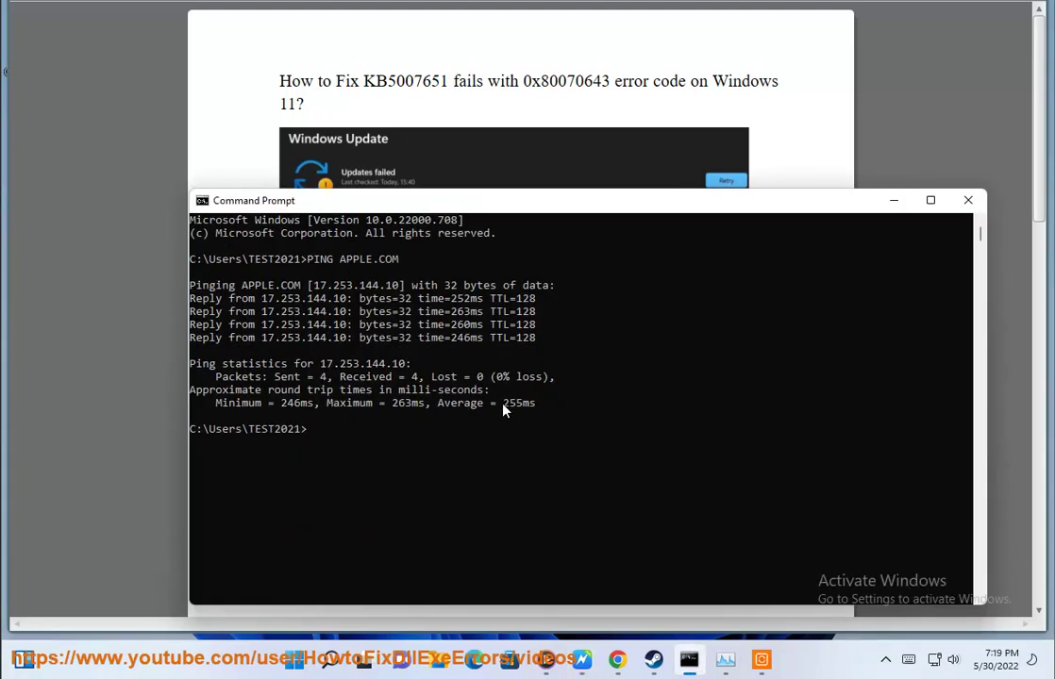
pyautogui.click(968, 200)
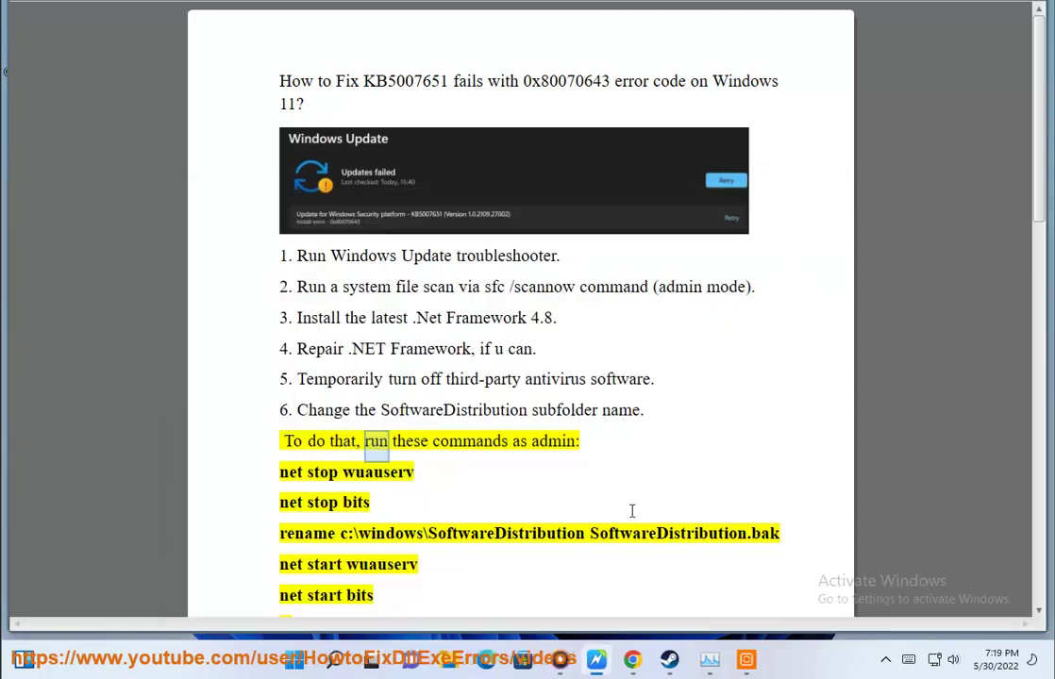
pyautogui.click(349, 653)
pyautogui.rightClick(323, 406)
pyautogui.click(353, 421)
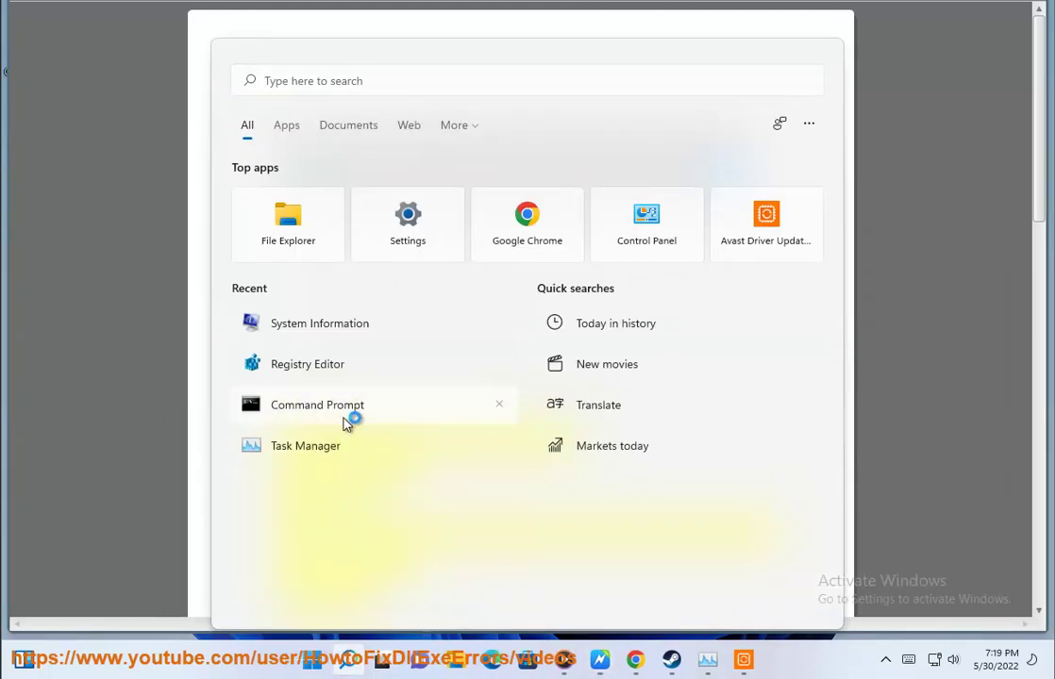
pyautogui.click(430, 433)
pyautogui.moveTo(368, 74); pyautogui.dragTo(788, 139)
# Enter NET .... at the administrator prompt as a placeholder for the listed commands and return to the guide document
pyautogui.write('NET')
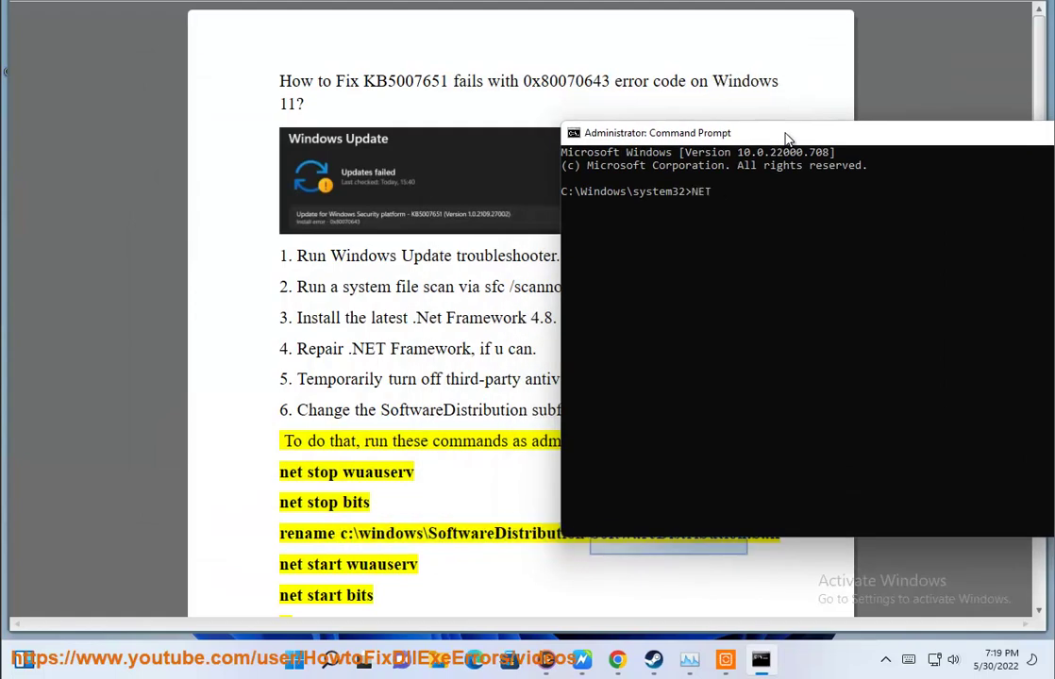
pyautogui.write(' ....')
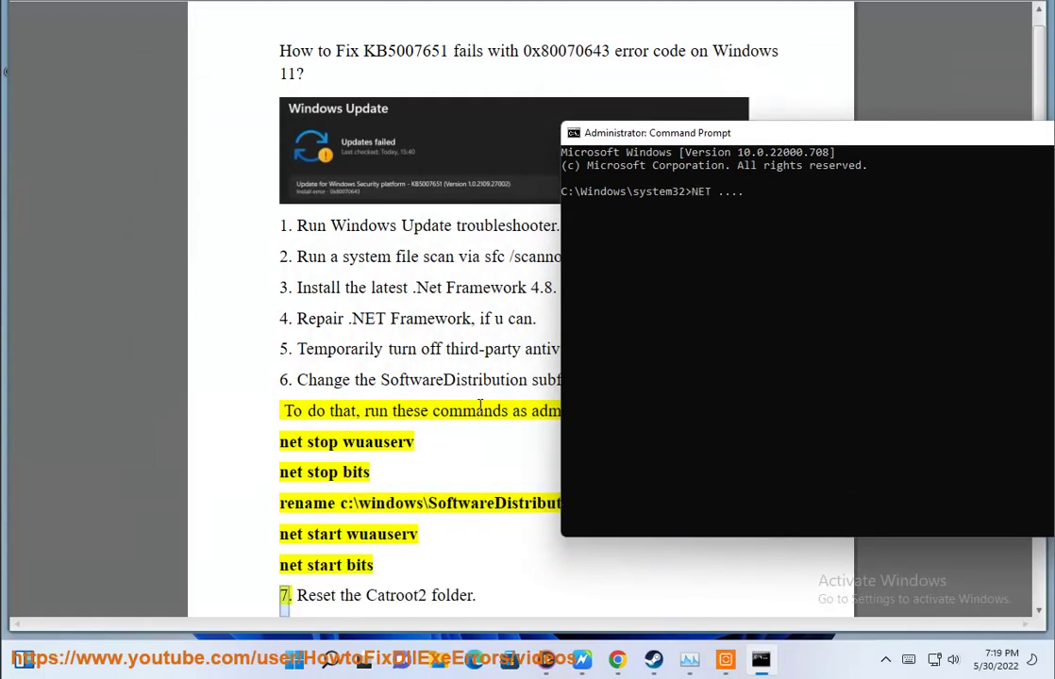
pyautogui.click(480, 405)
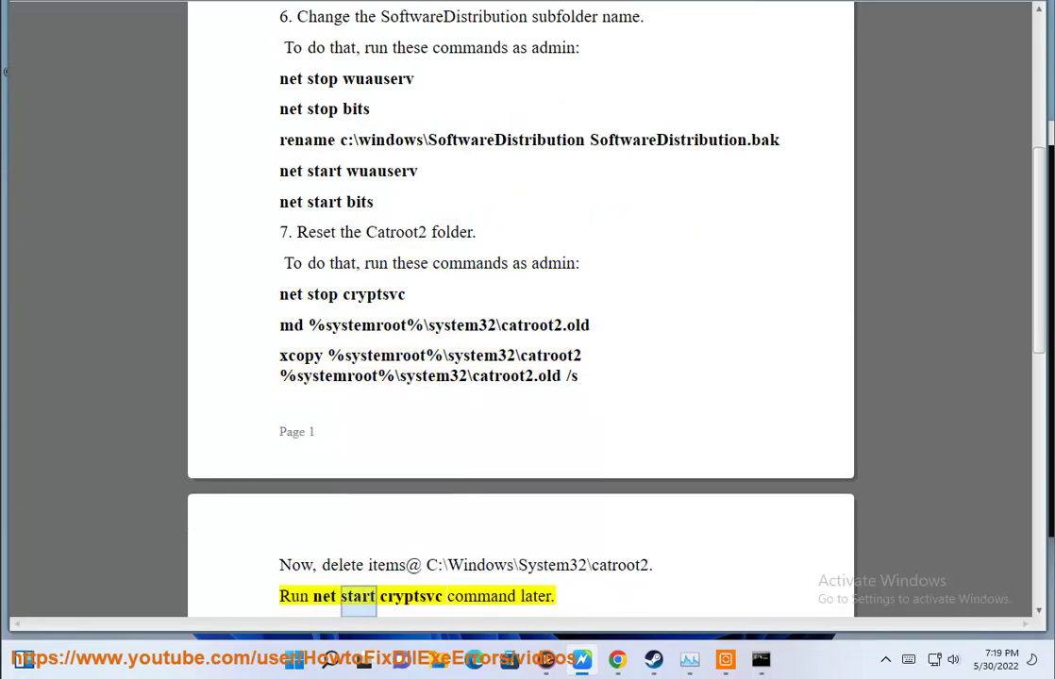
# Open C:\Windows\System32\catroot2 in File Explorer using the path copied from the guide, select all its items, and minimize the window
pyautogui.moveTo(648, 565); pyautogui.dragTo(426, 566)
pyautogui.hotkey('ctrl', 'c')
pyautogui.click(438, 659)
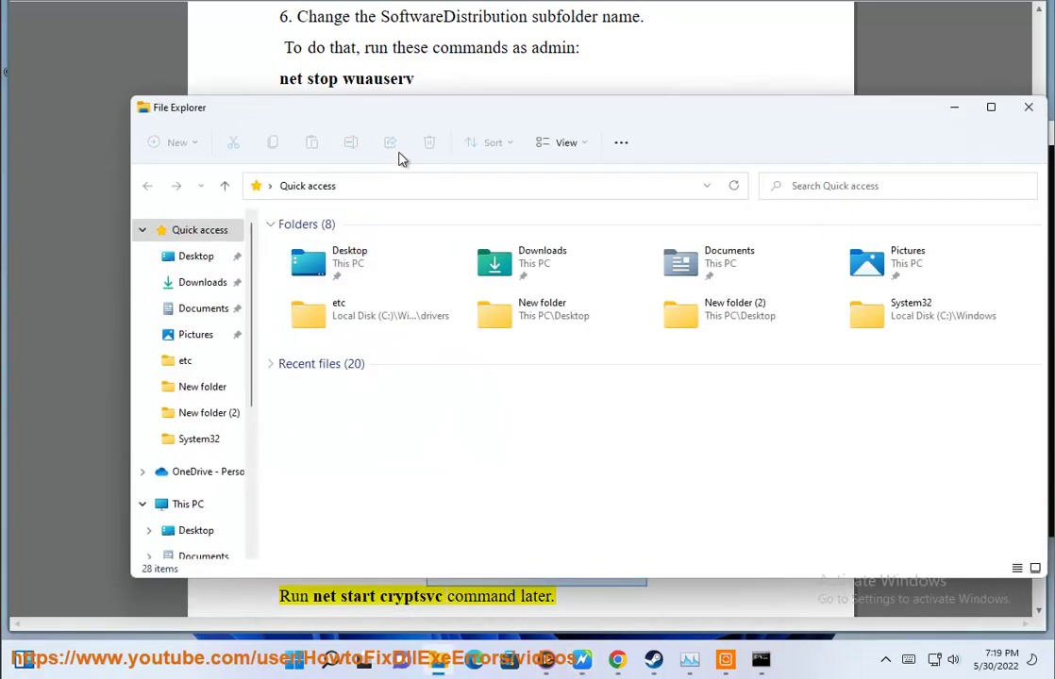
pyautogui.click(401, 191)
pyautogui.hotkey('ctrl', 'v')
pyautogui.press('Return')
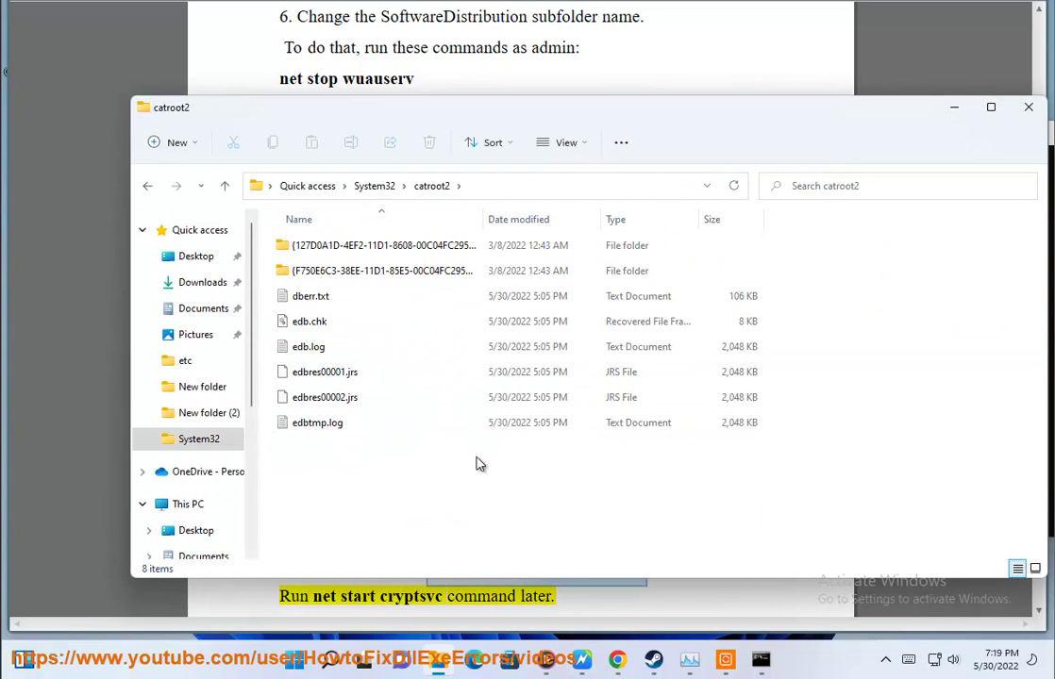
pyautogui.moveTo(472, 466); pyautogui.dragTo(370, 233)
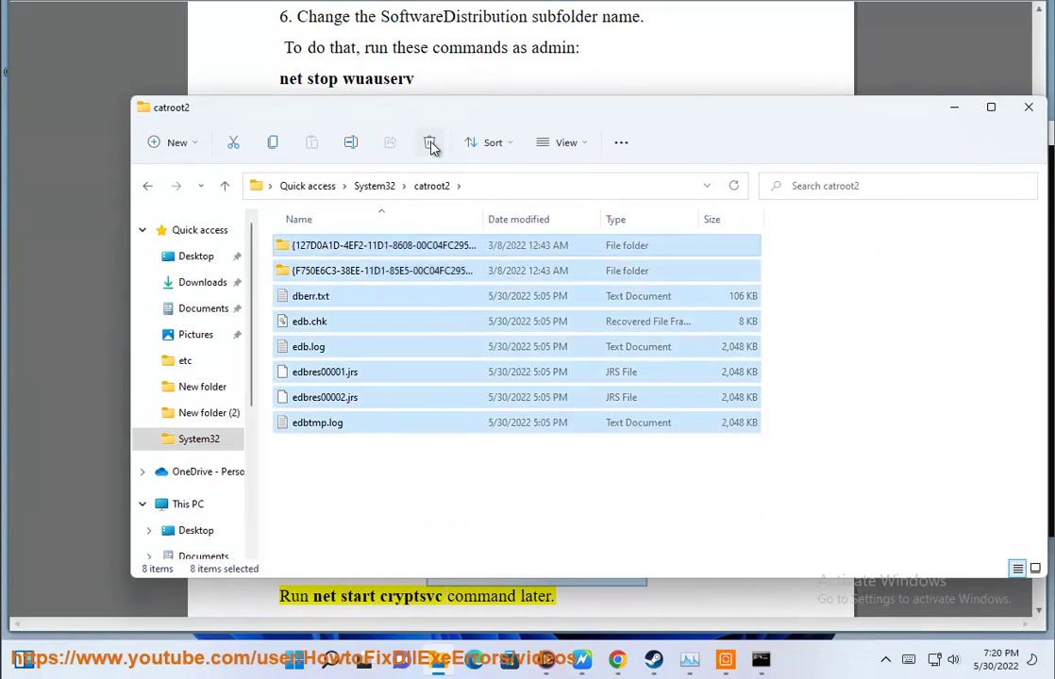
pyautogui.click(954, 106)
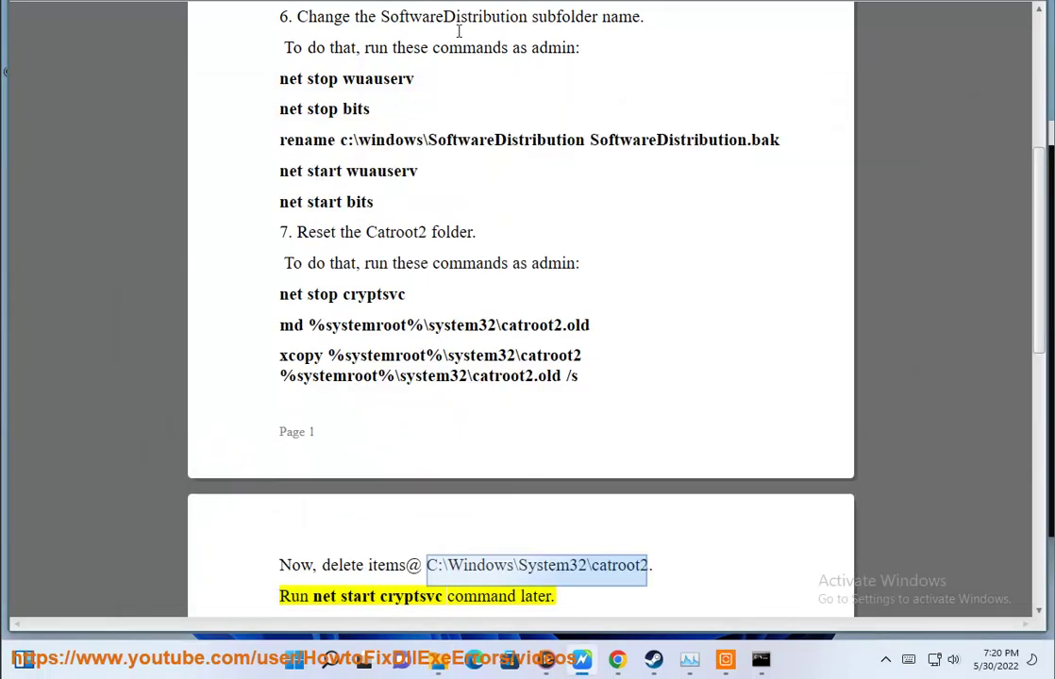
# Replace the placeholder at the administrator prompt with "%... for the guide's Windows Defender signature commands, then return to the guide document
pyautogui.scroll(-1, 736, 303)
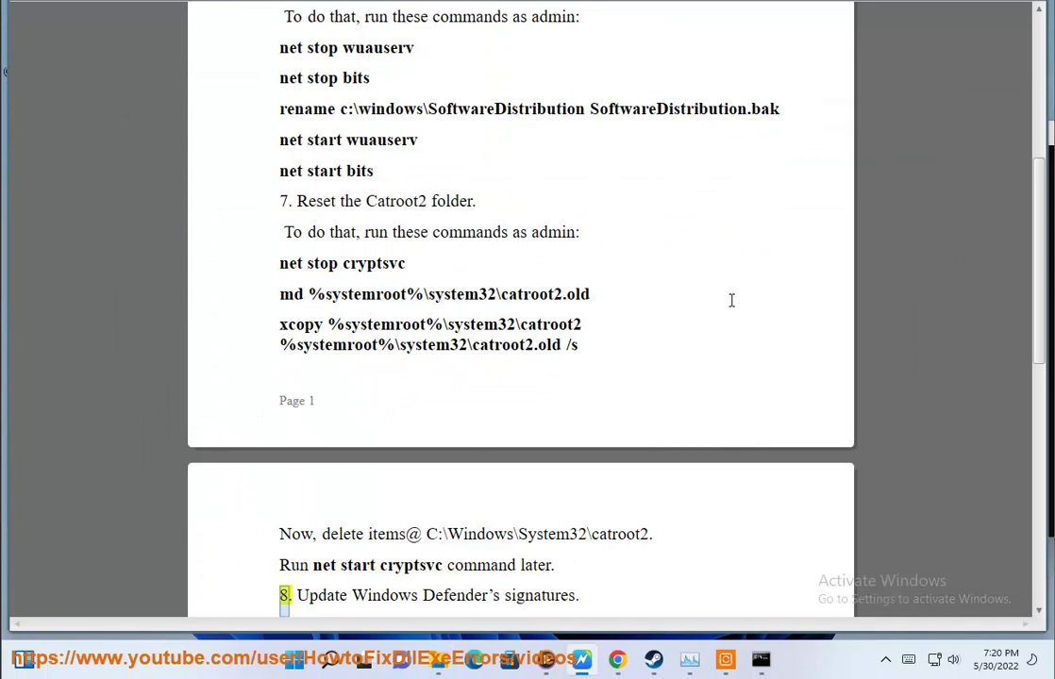
pyautogui.scroll(-2, 724, 302)
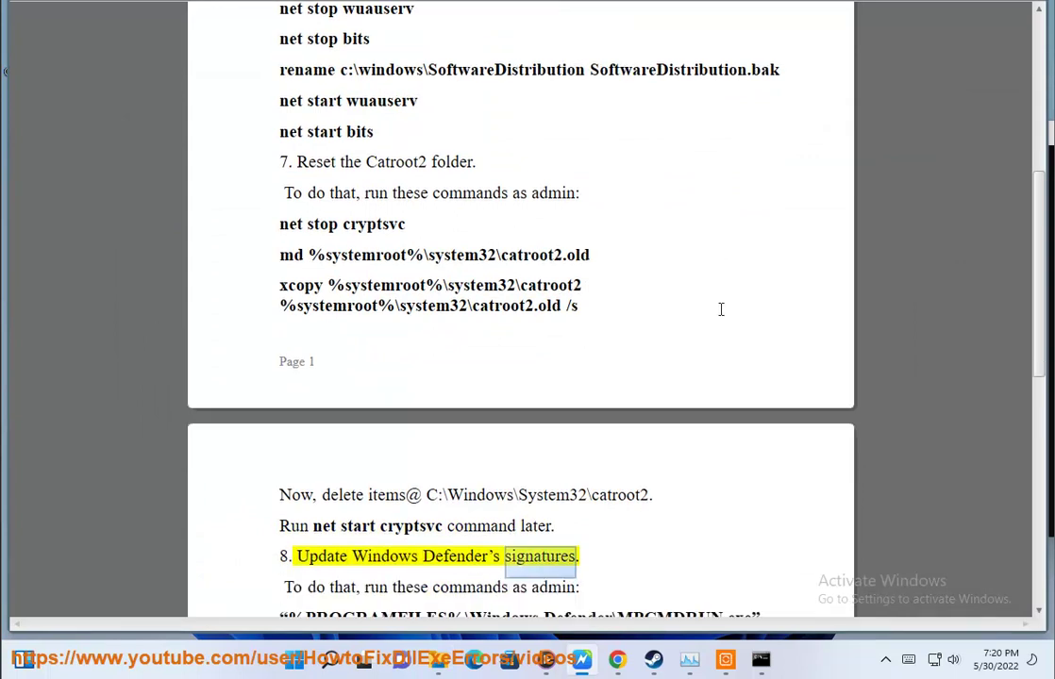
pyautogui.scroll(-2, 726, 312)
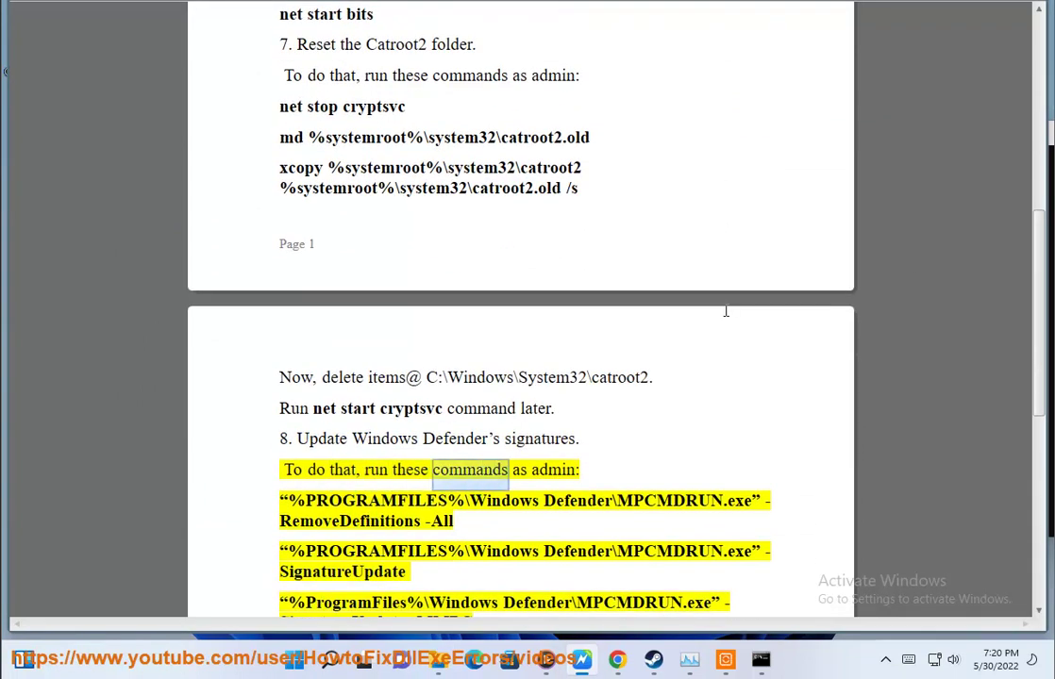
pyautogui.scroll(-1, 725, 311)
pyautogui.click(760, 658)
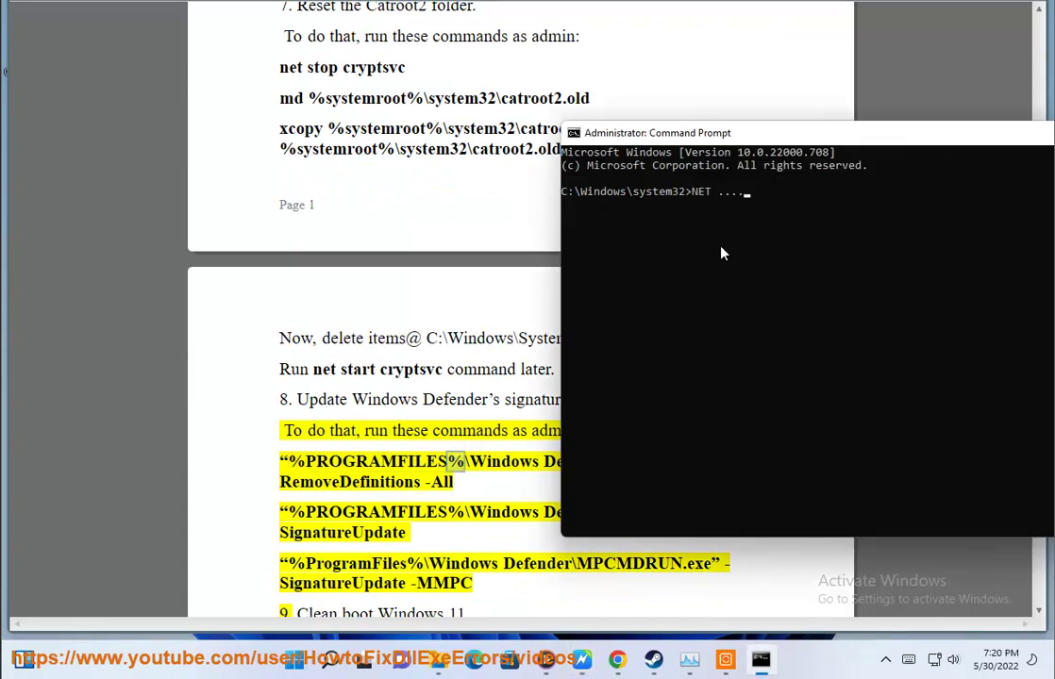
pyautogui.press('Escape')
pyautogui.write('"')
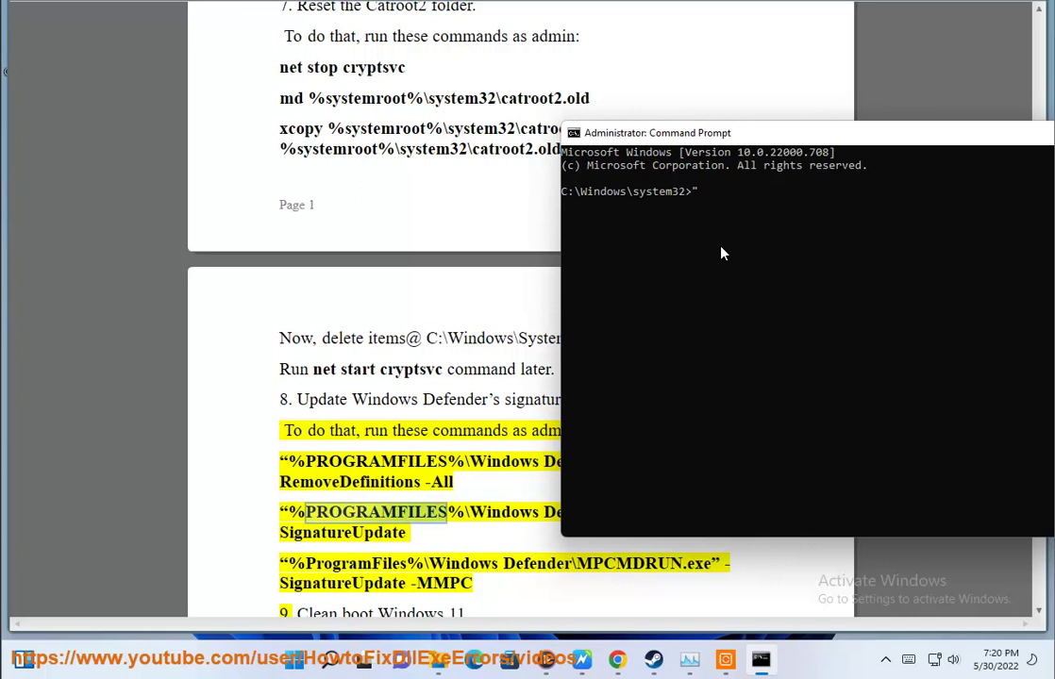
pyautogui.write('%....')
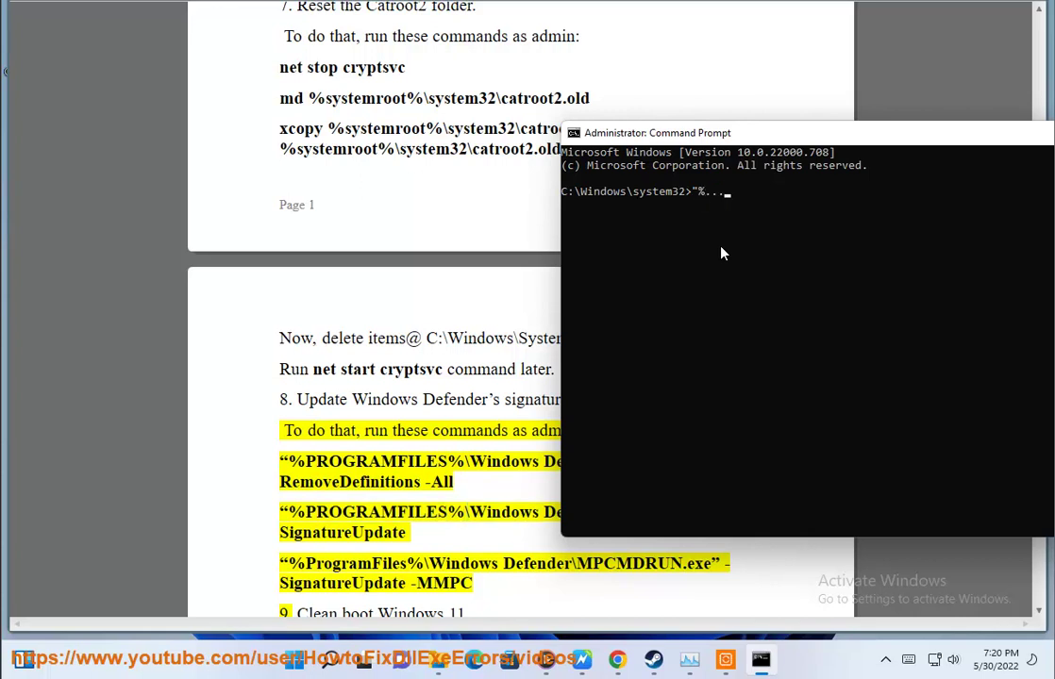
pyautogui.click(475, 412)
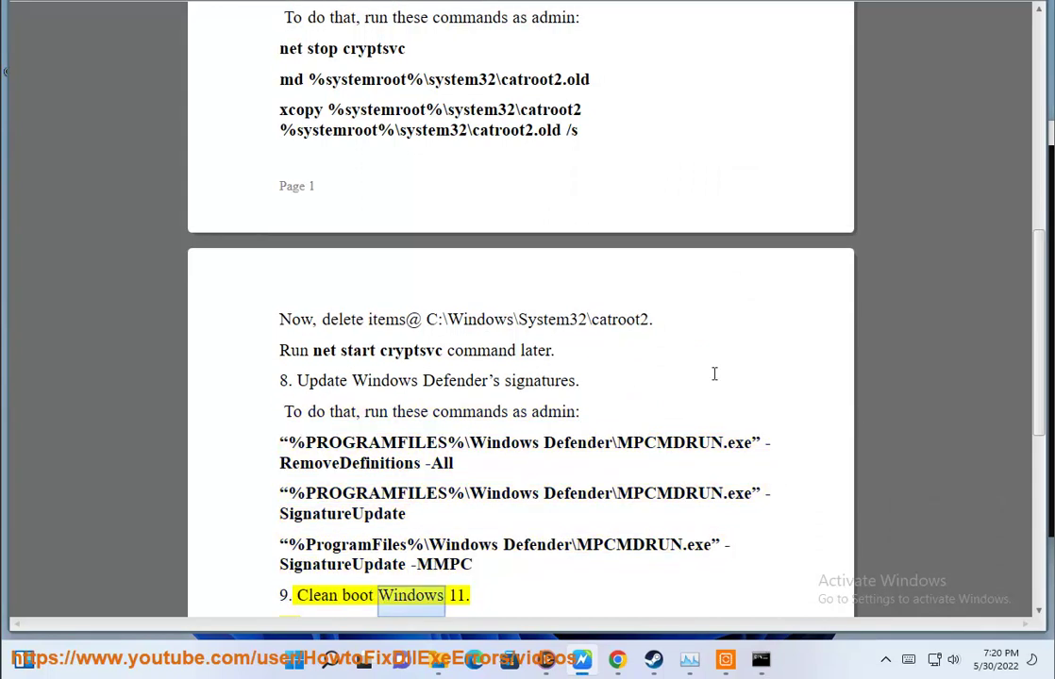
# Switch to Chrome and search Google for WINDOWS CLEAN BOOT
pyautogui.click(619, 661)
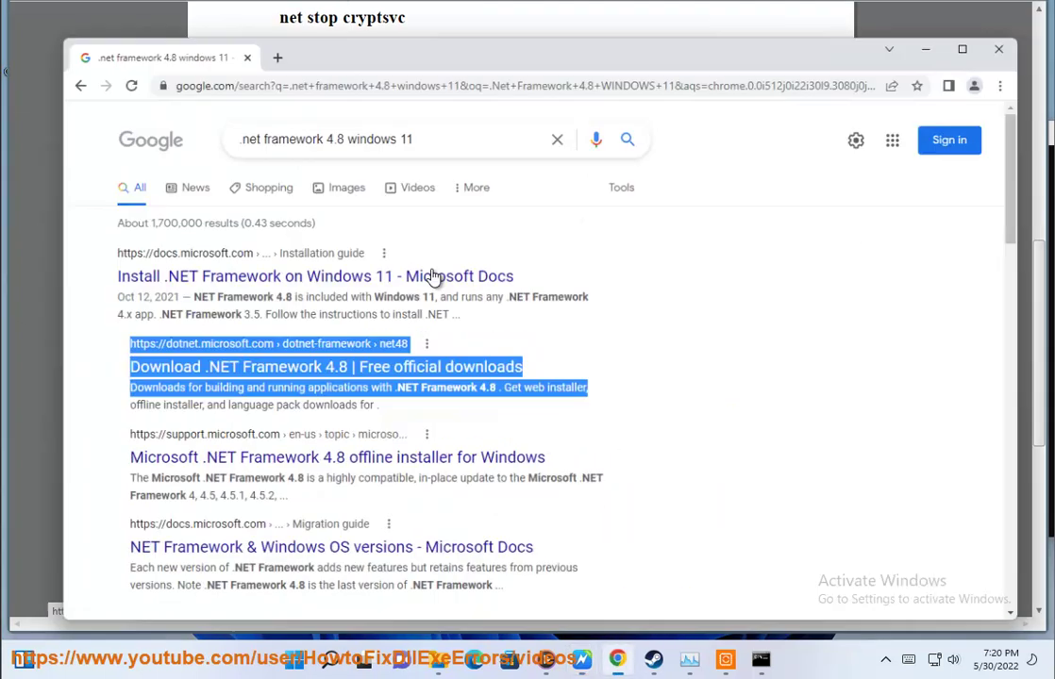
pyautogui.write('WIND')
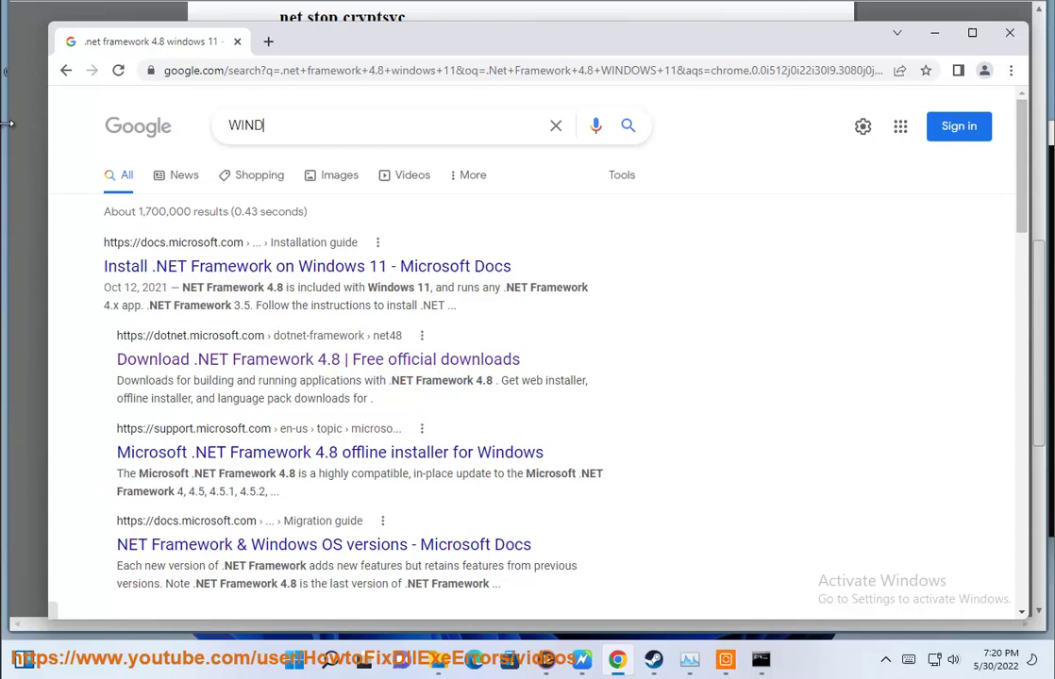
pyautogui.write('OWS CLEANM')
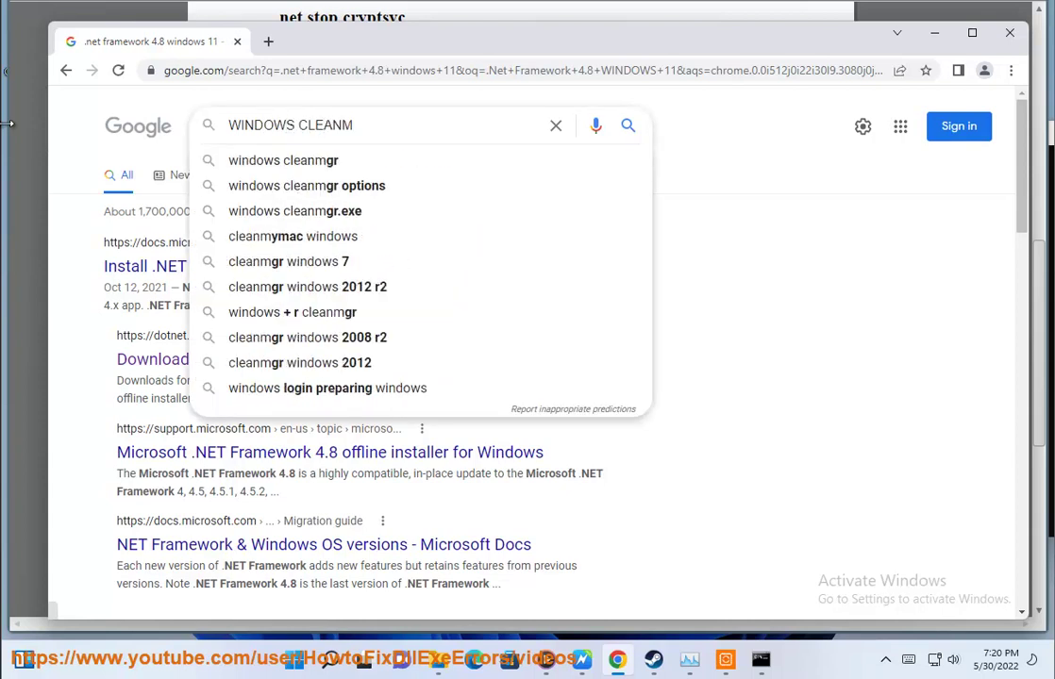
pyautogui.press('BackSpace')
pyautogui.write('BOOT')
pyautogui.press('Return')
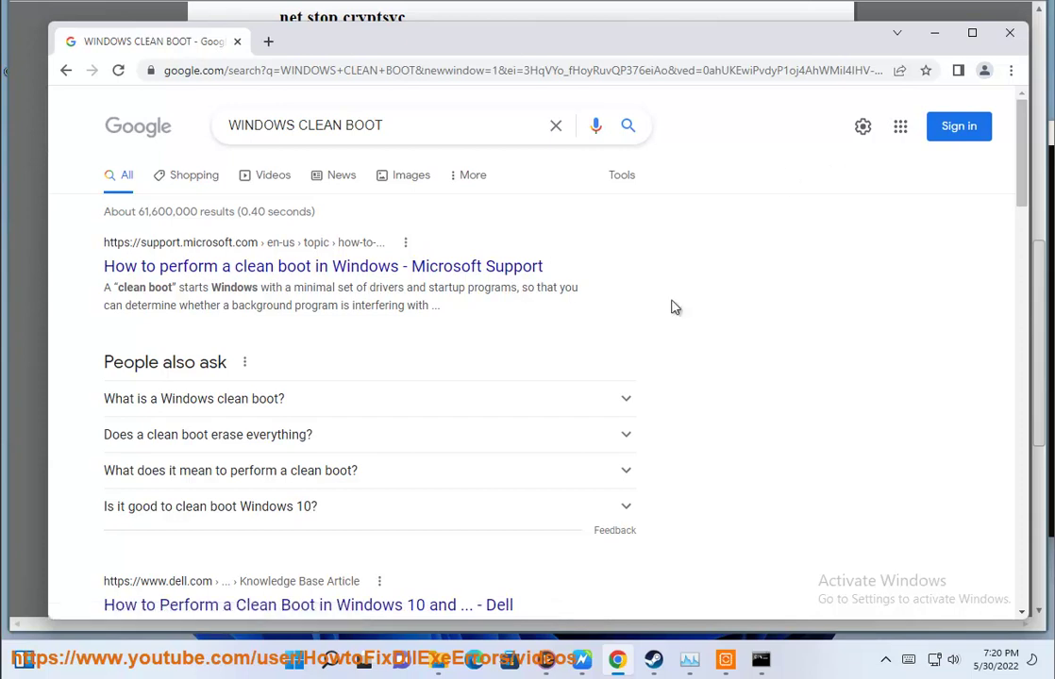
# Open System Configuration, hide all Microsoft services and disable all remaining services, then cancel the dialog without applying the changes
pyautogui.press('super')
pyautogui.write('MSC')
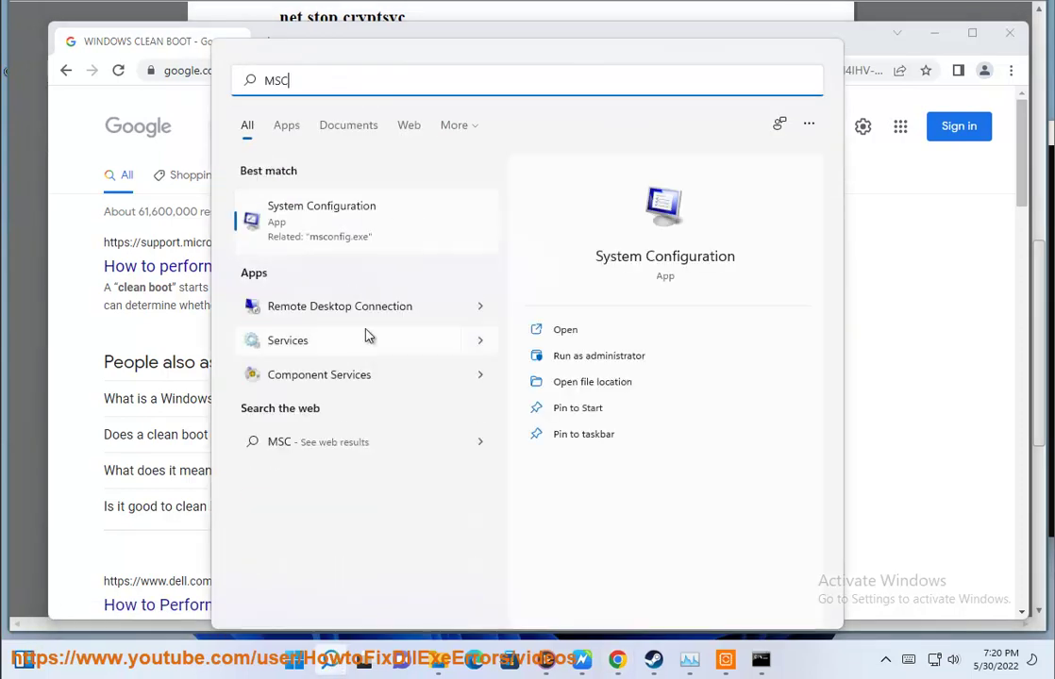
pyautogui.click(383, 235)
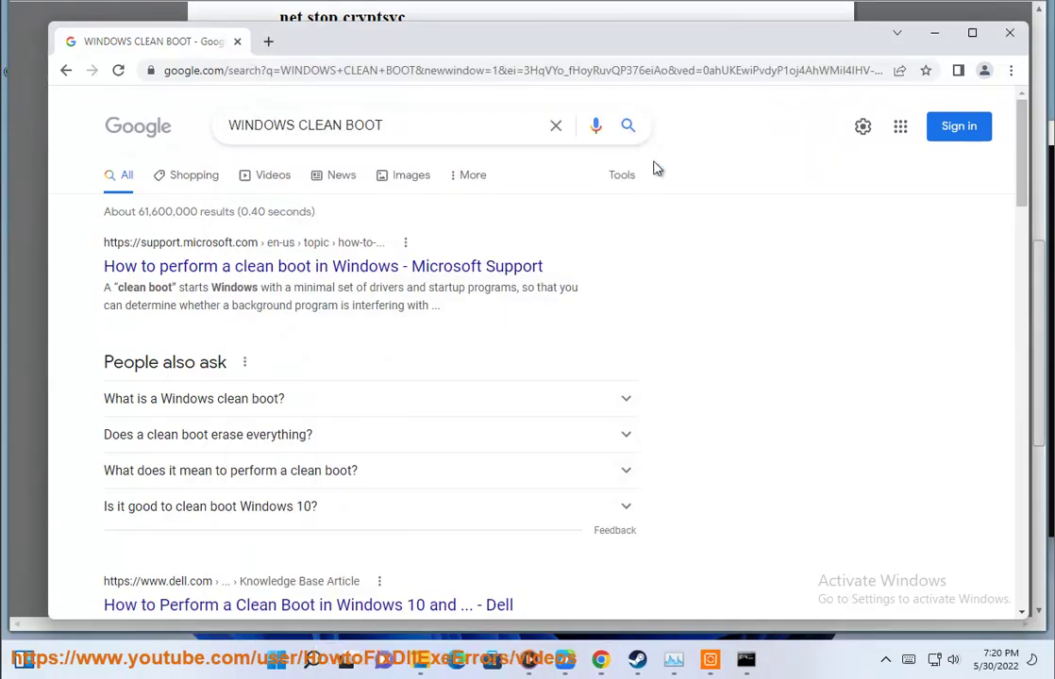
pyautogui.click(396, 167)
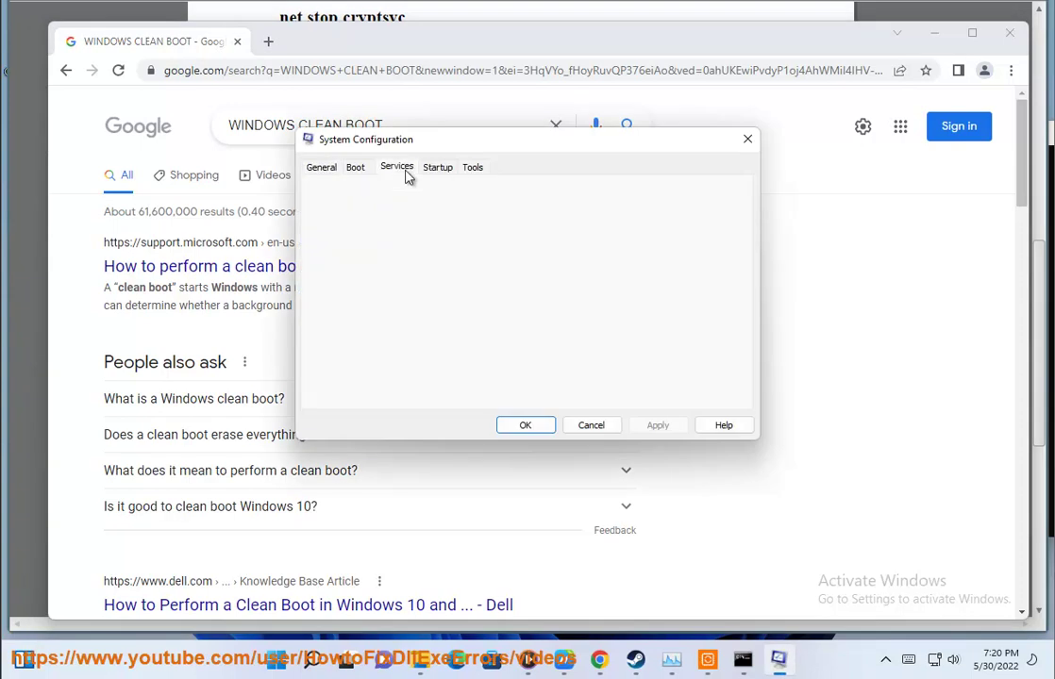
pyautogui.click(352, 397)
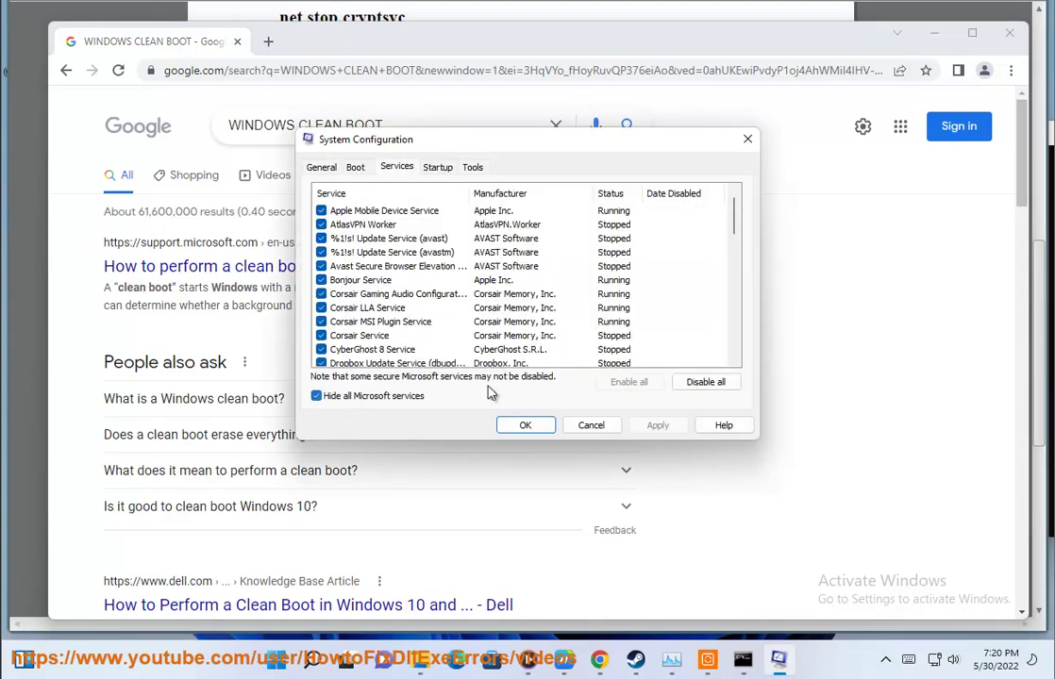
pyautogui.click(717, 383)
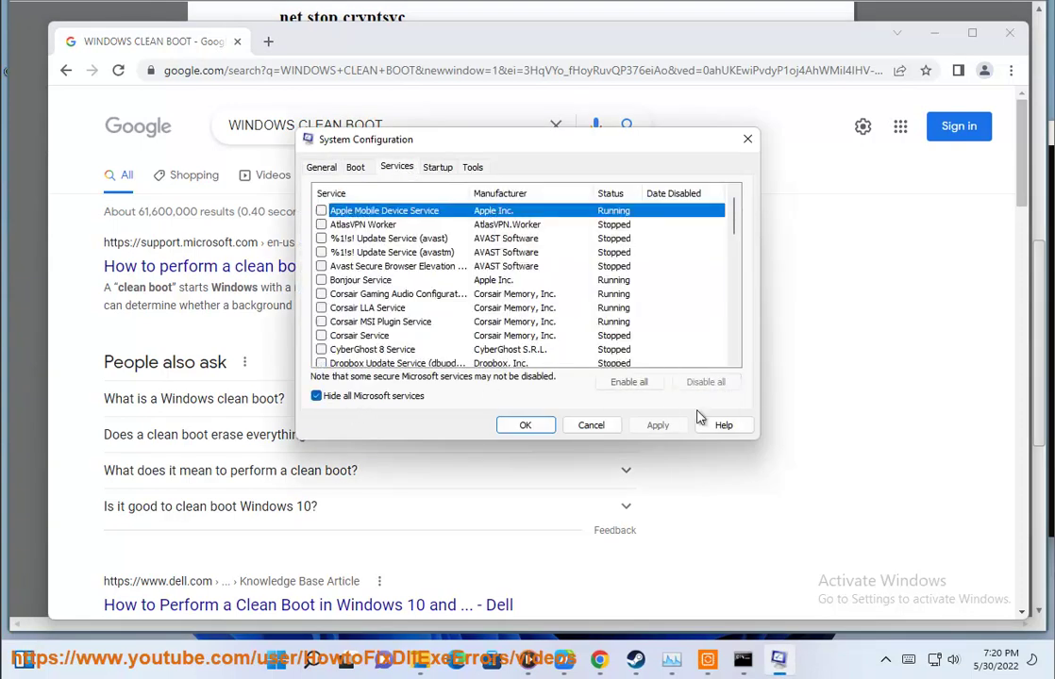
pyautogui.click(591, 432)
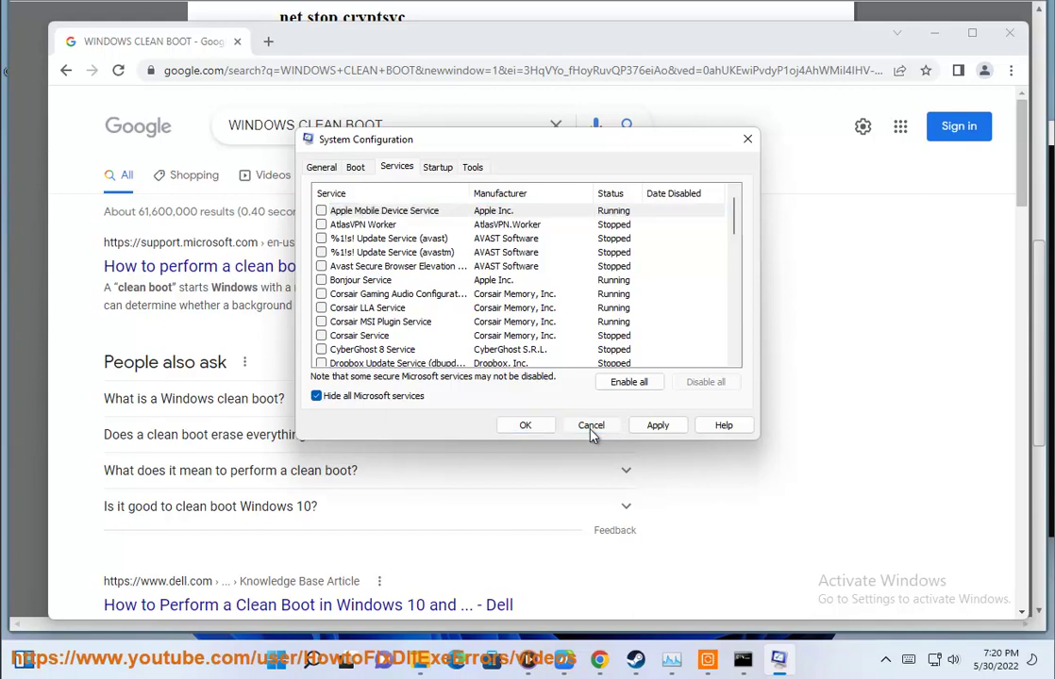
# Check the startup apps in Task Manager, then minimize it and the browser to return to the guide document
pyautogui.click(690, 662)
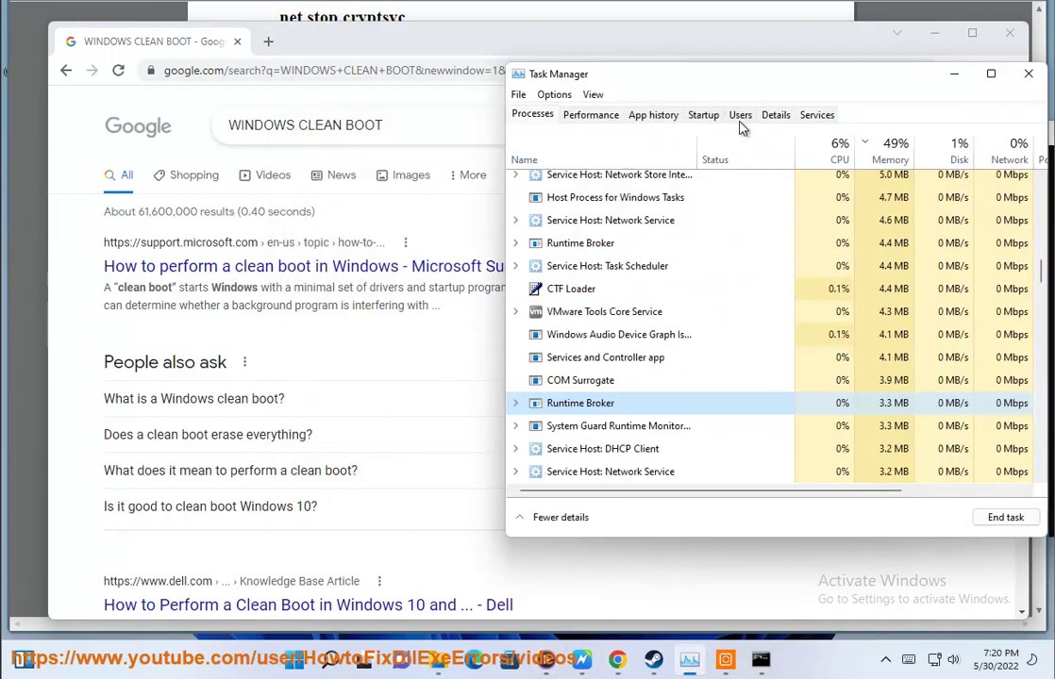
pyautogui.click(704, 119)
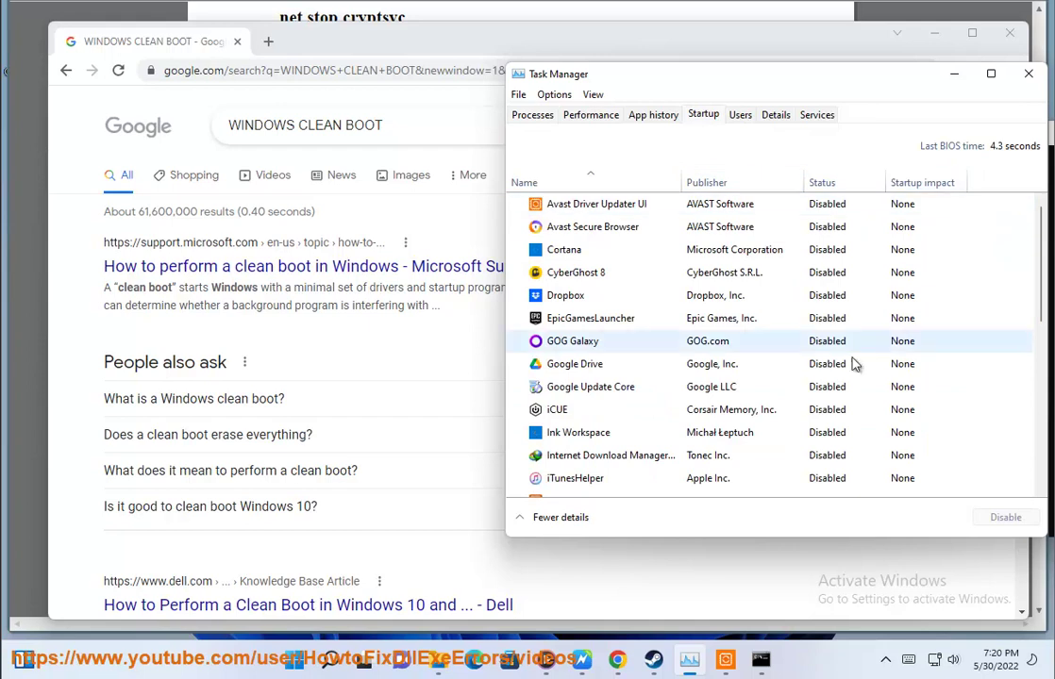
pyautogui.click(955, 73)
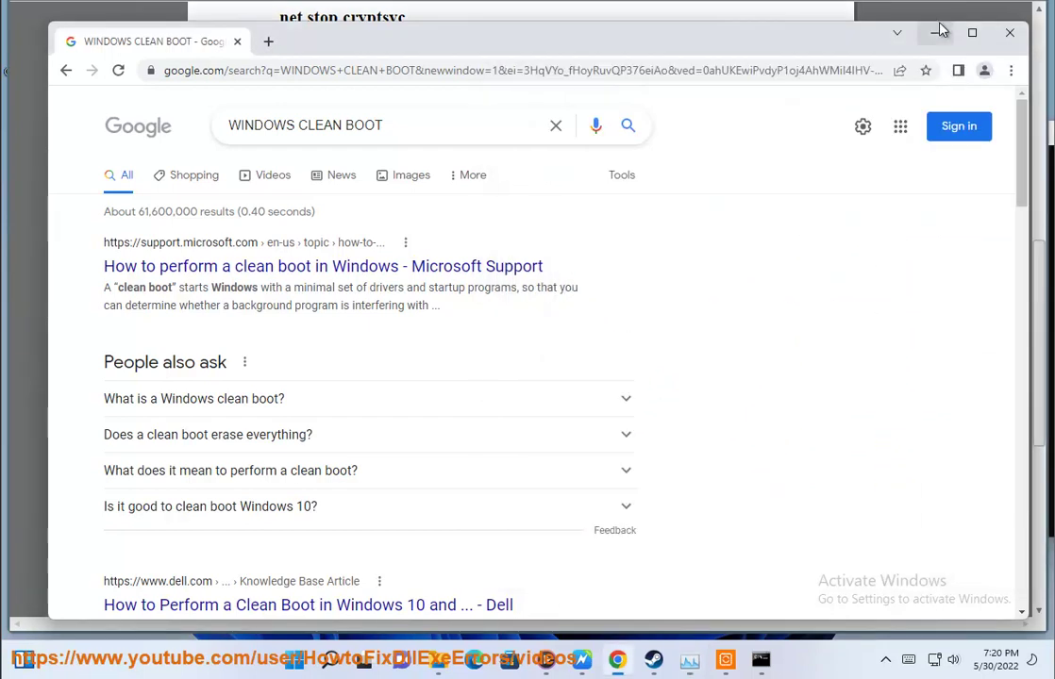
pyautogui.click(935, 33)
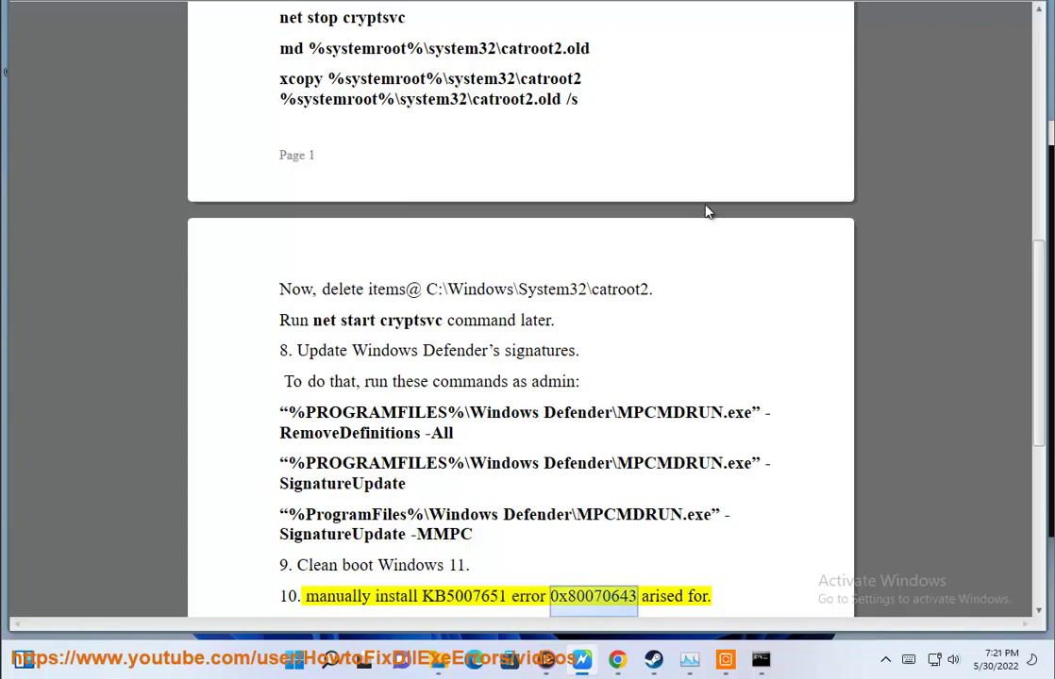
# Search Google in Chrome for catalog WINDOWS and open the Microsoft Update Catalog site from the results
pyautogui.scroll(-1, 717, 231)
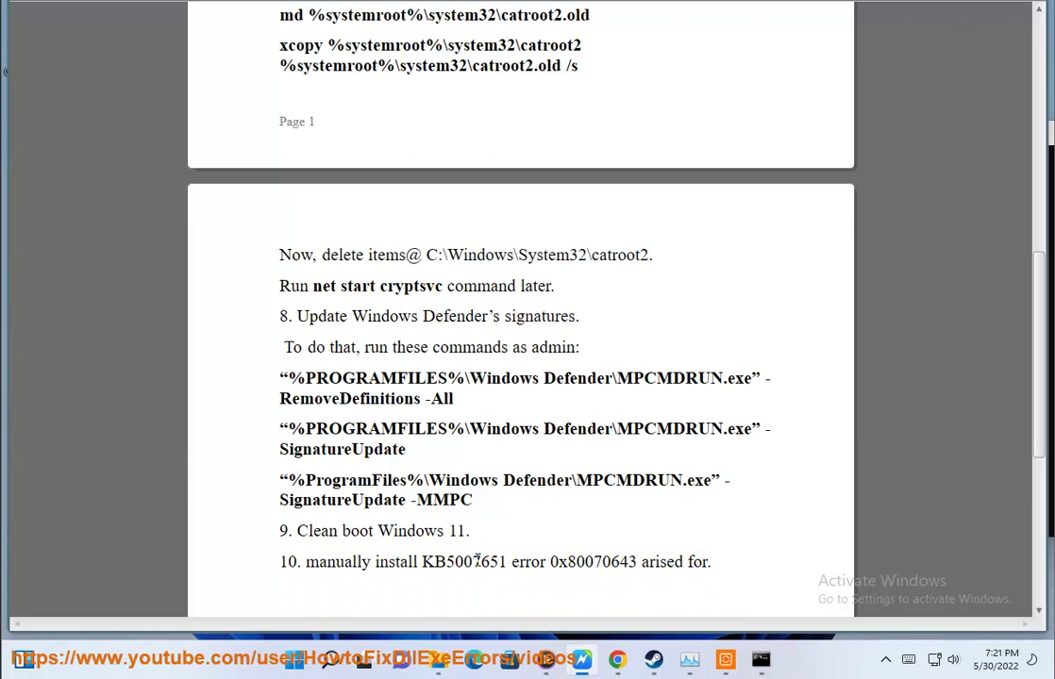
pyautogui.click(617, 660)
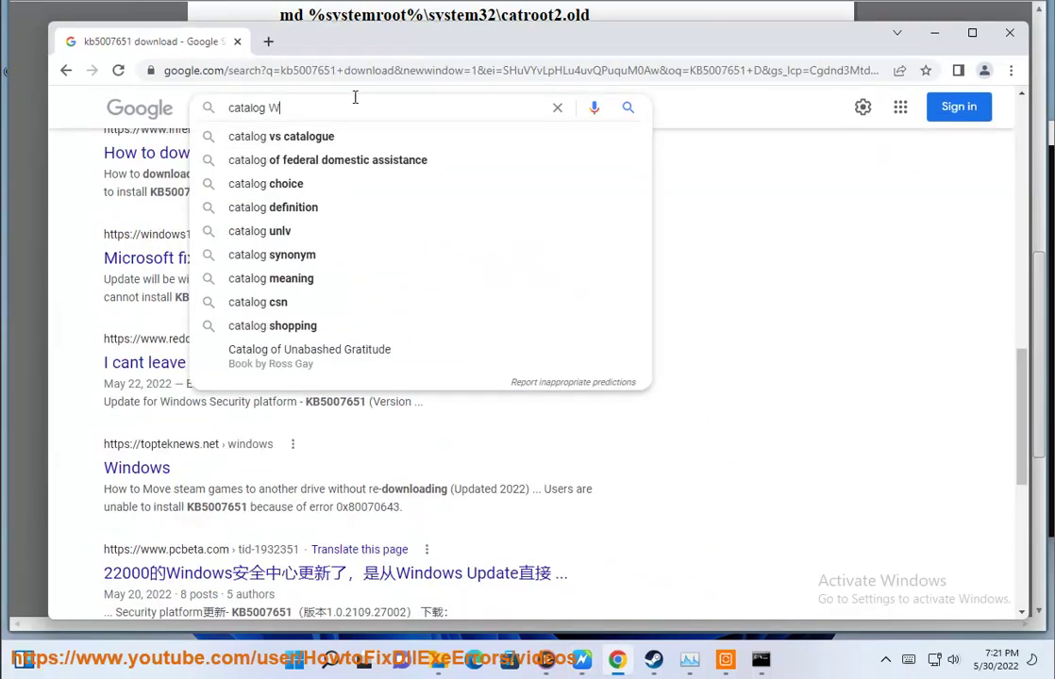
pyautogui.write('INDOWS')
pyautogui.press('Return')
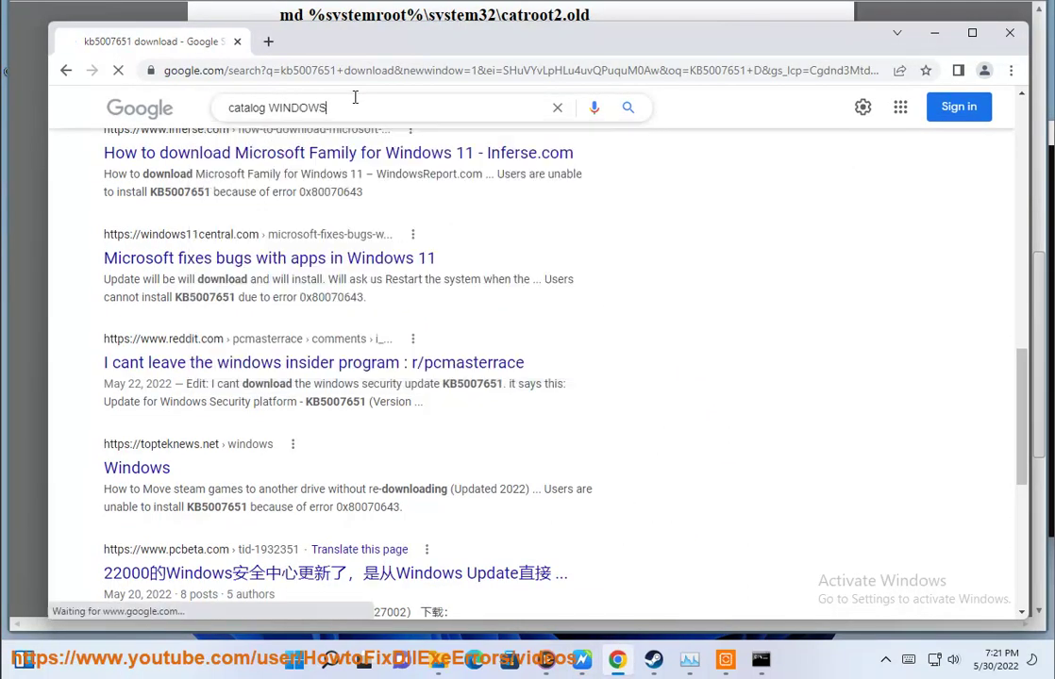
pyautogui.click(268, 268)
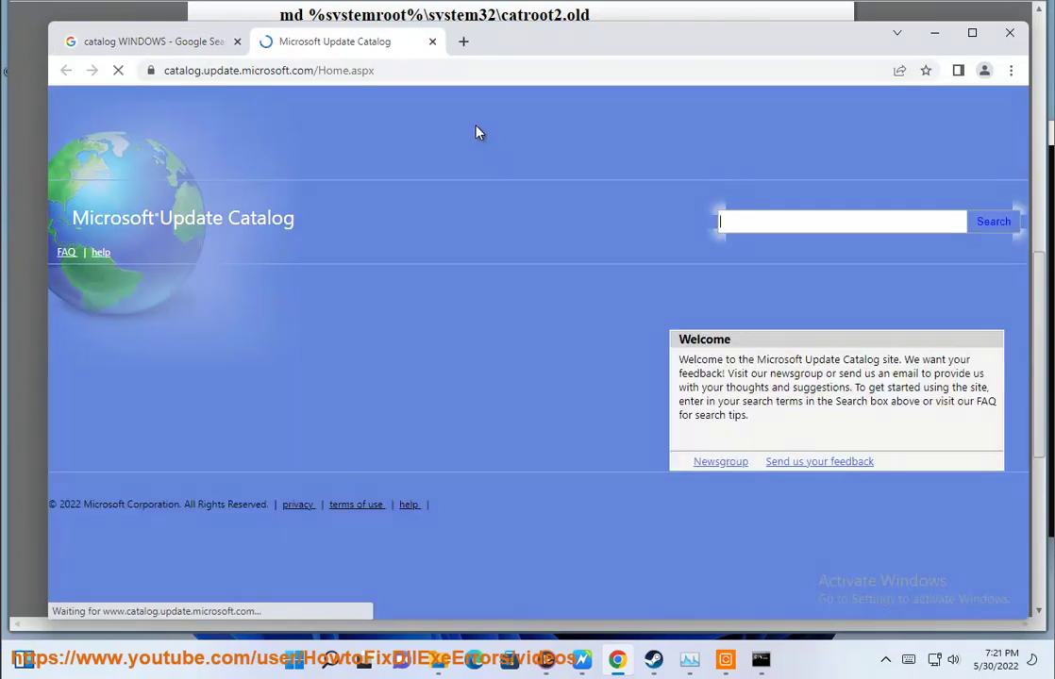
# Search the Microsoft Update Catalog for KB5007651, then close the browser window
pyautogui.click(841, 226)
pyautogui.write('KB5007651')
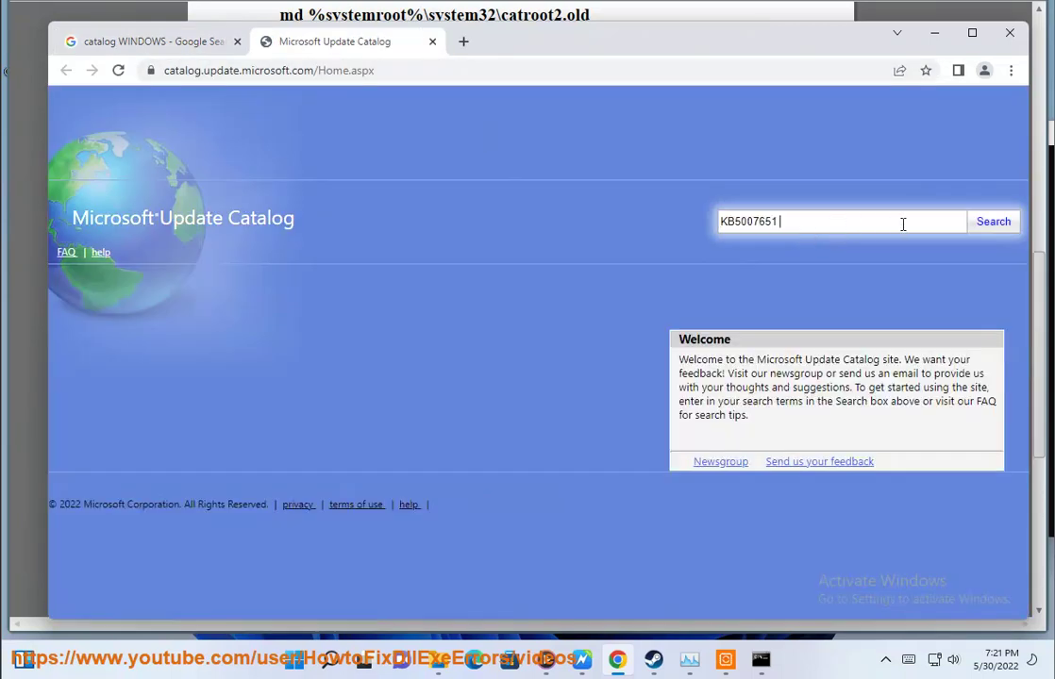
pyautogui.click(1006, 232)
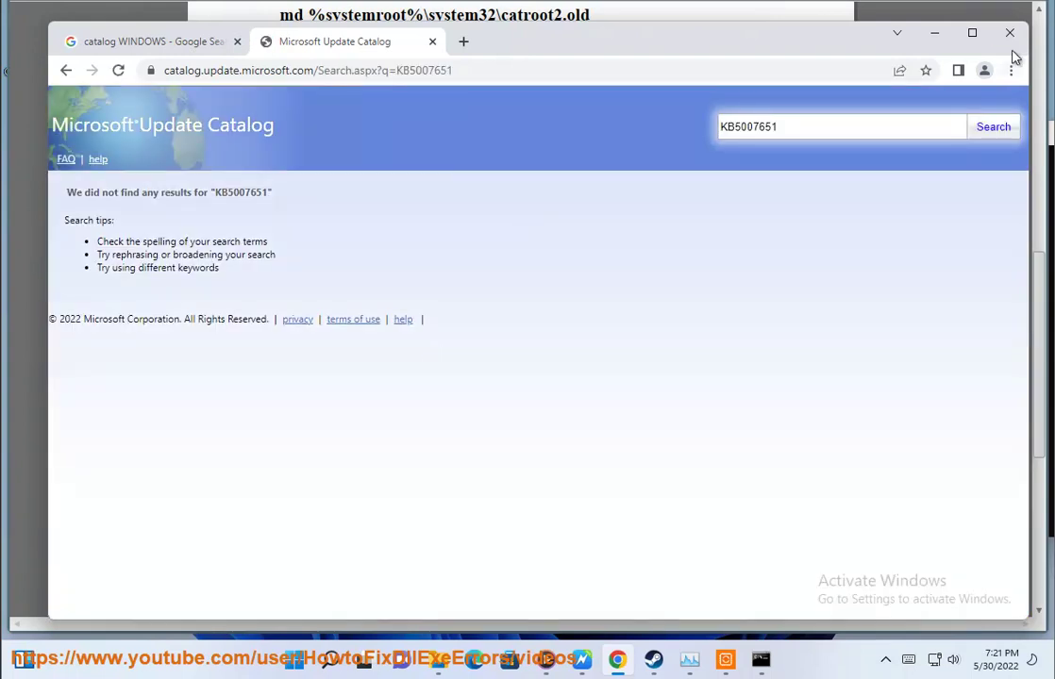
pyautogui.click(1010, 33)
# Open the Installed Updates list from Control Panel's Programs category
pyautogui.click(331, 661)
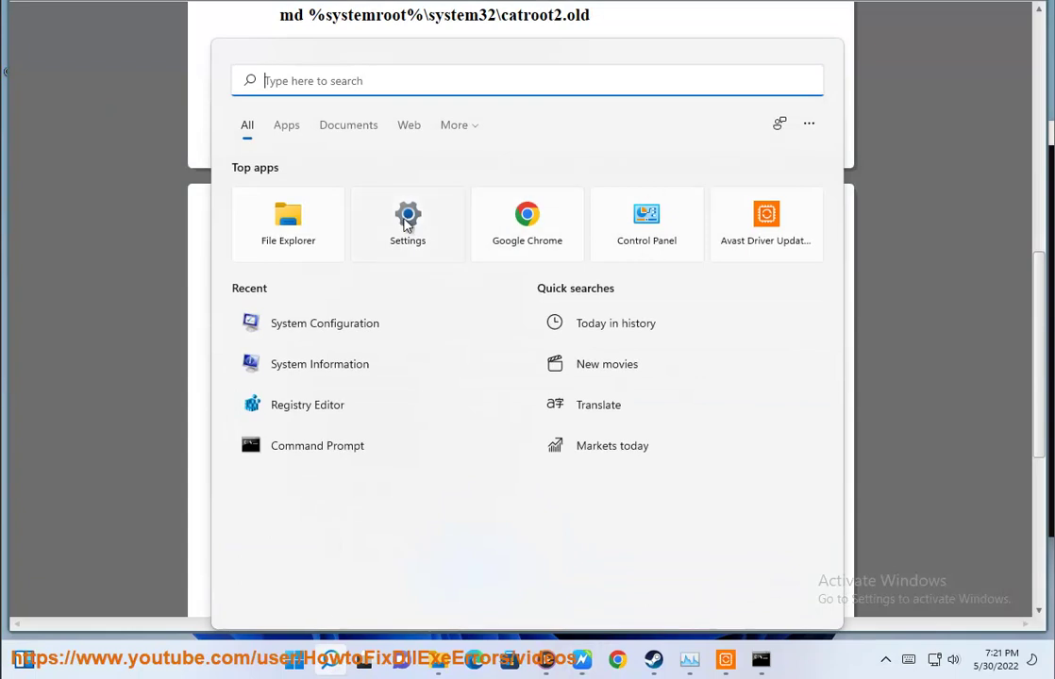
pyautogui.click(658, 228)
pyautogui.click(331, 404)
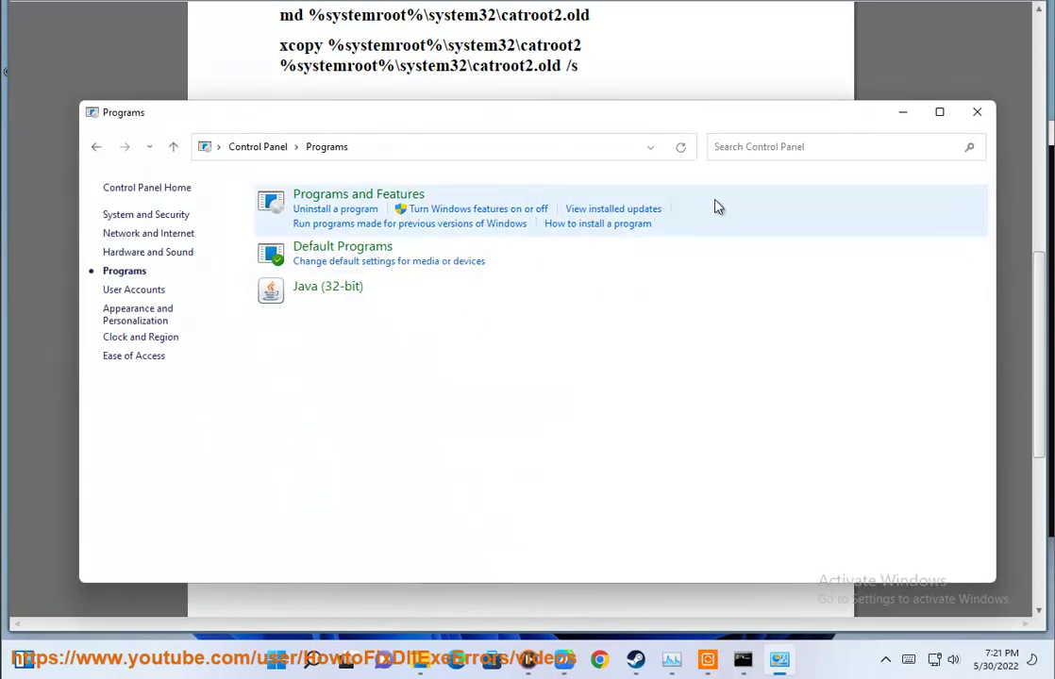
pyautogui.click(613, 209)
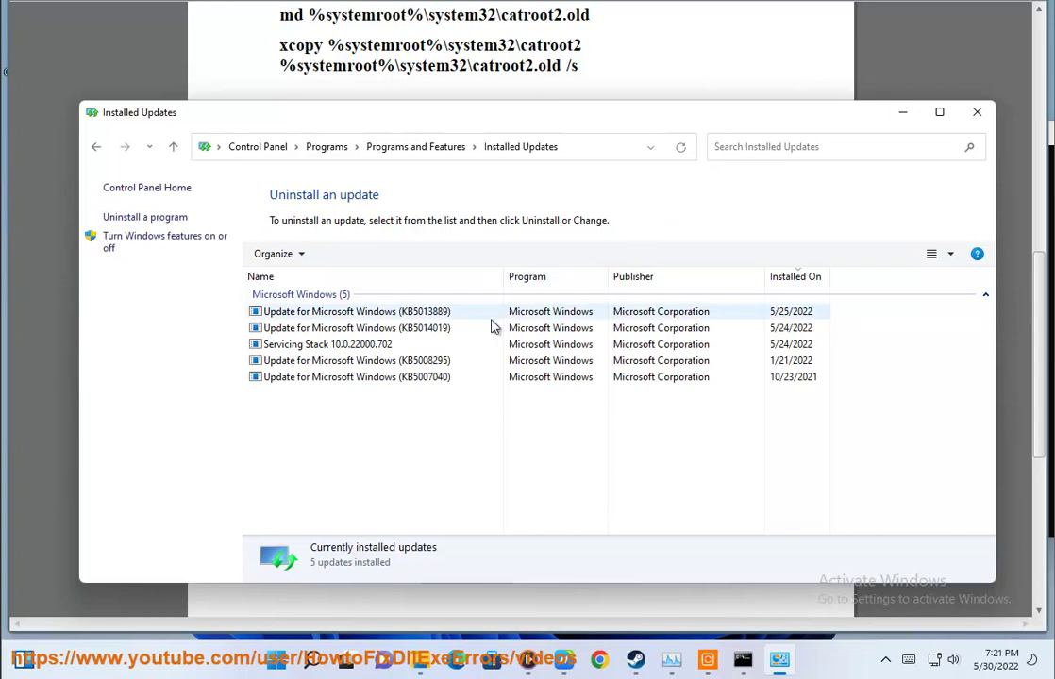